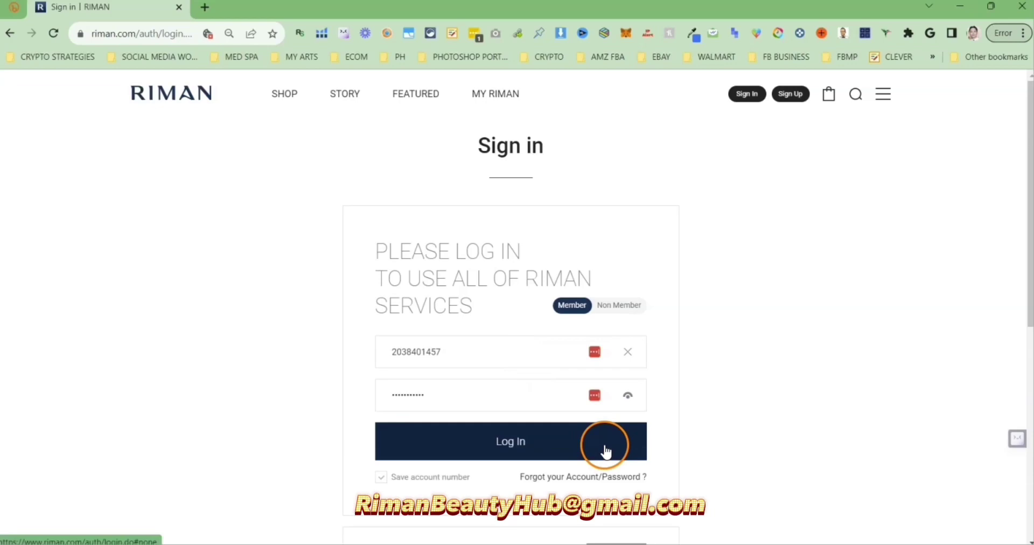
Step: Sign in to RIMAN and go to My Shop under MY RIMAN's Information section
click(514, 447)
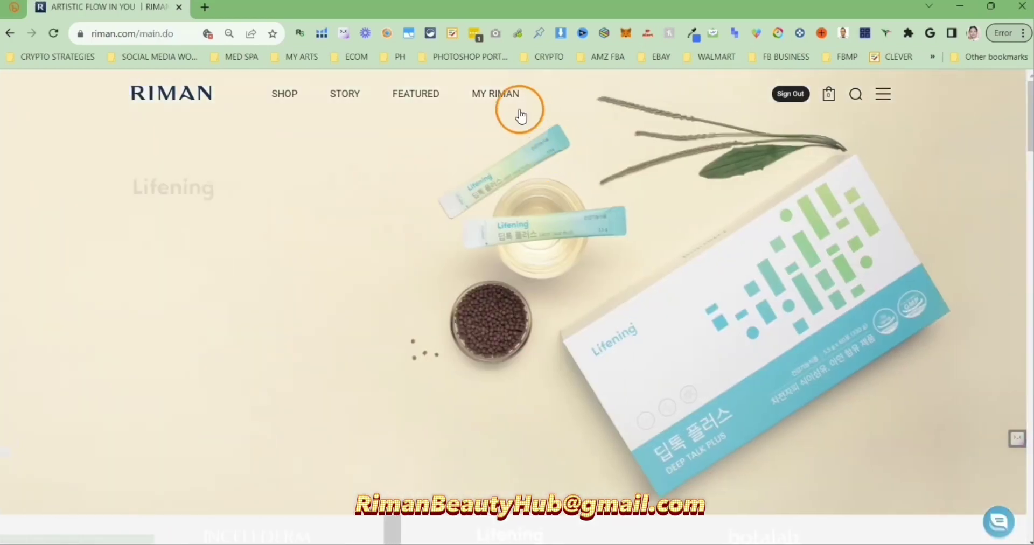
mouse_move(498, 92)
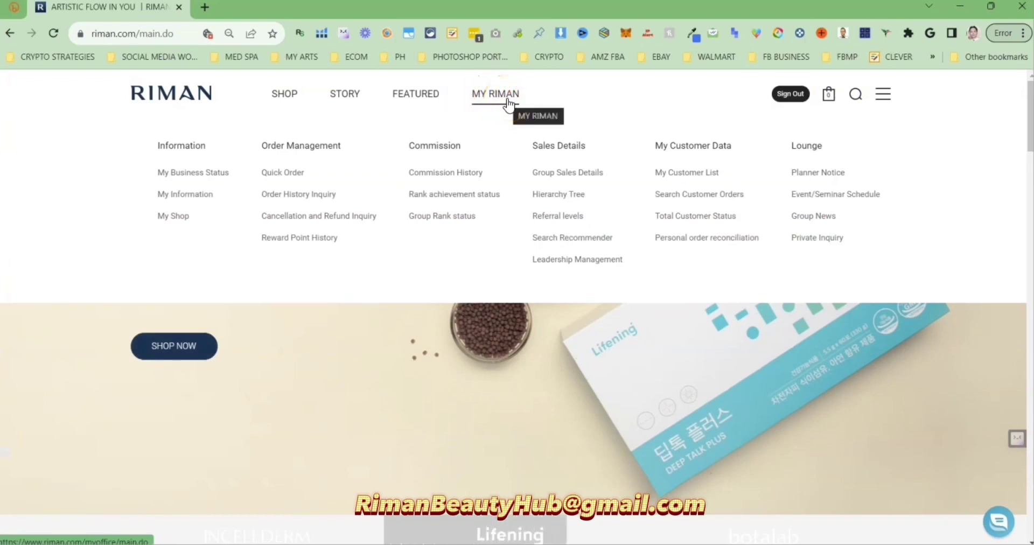
click(165, 219)
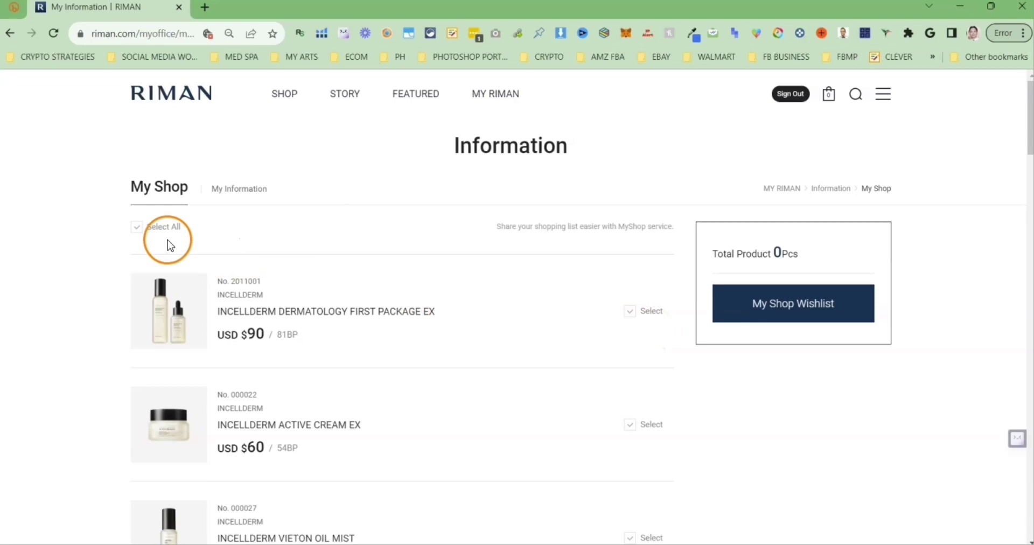
Step: Tick Select All to include every product in the My Shop list
click(138, 228)
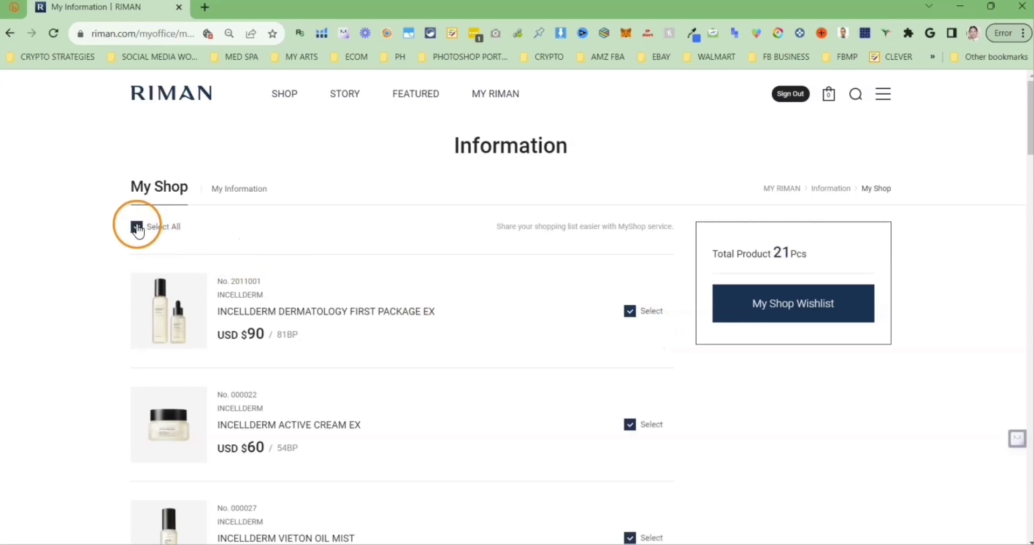
scroll(447, 277, down, 7)
scroll(827, 245, up, 4)
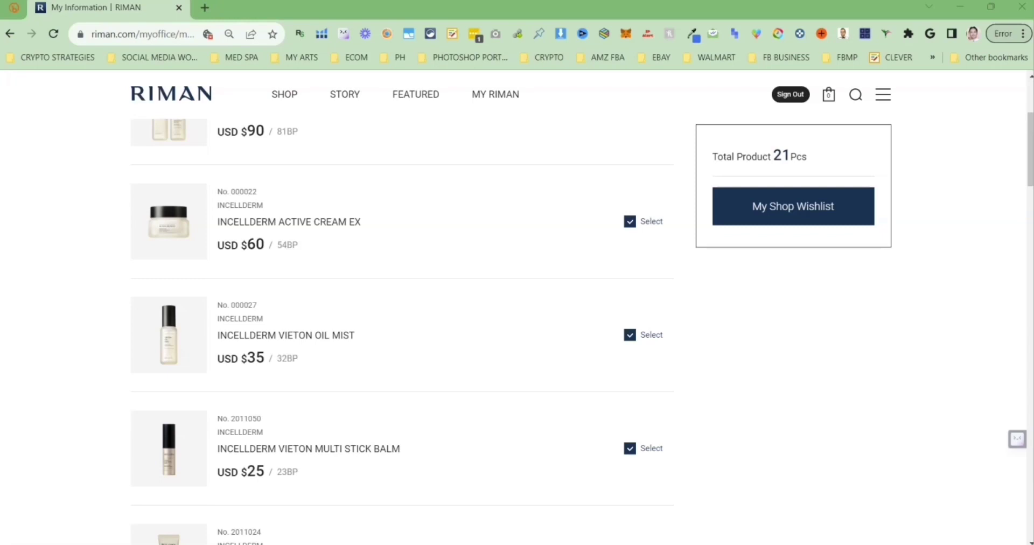
scroll(576, 339, up, 3)
scroll(578, 339, down, 7)
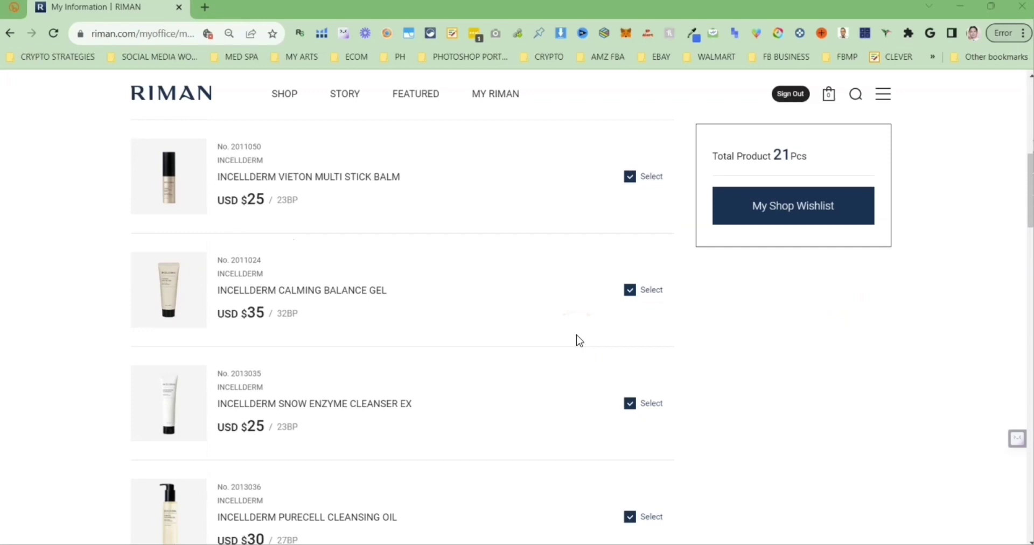
scroll(579, 340, down, 5)
Step: Untick and re-tick botalab Deserticola Shampoo so Total Product reads 21 Pcs
click(632, 204)
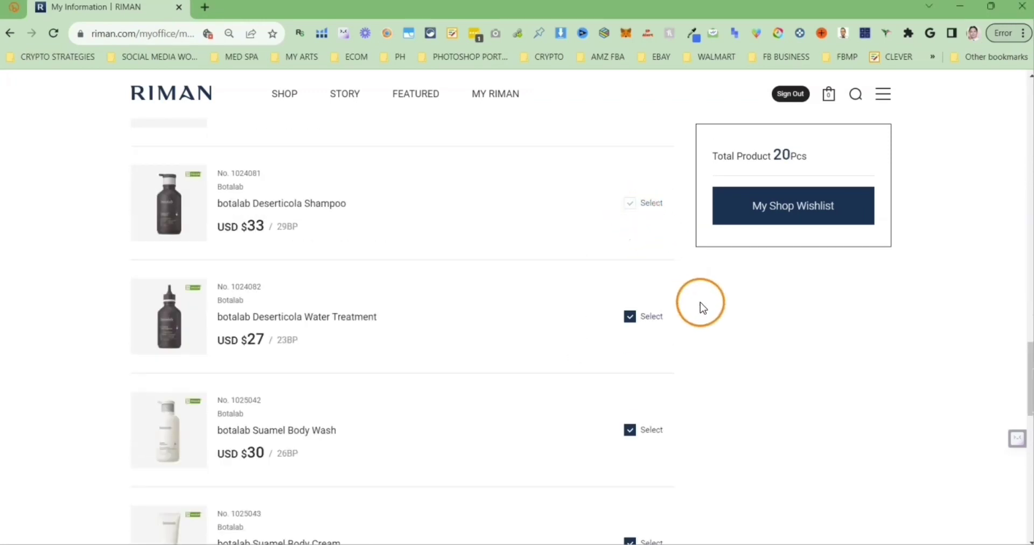
double_click(781, 155)
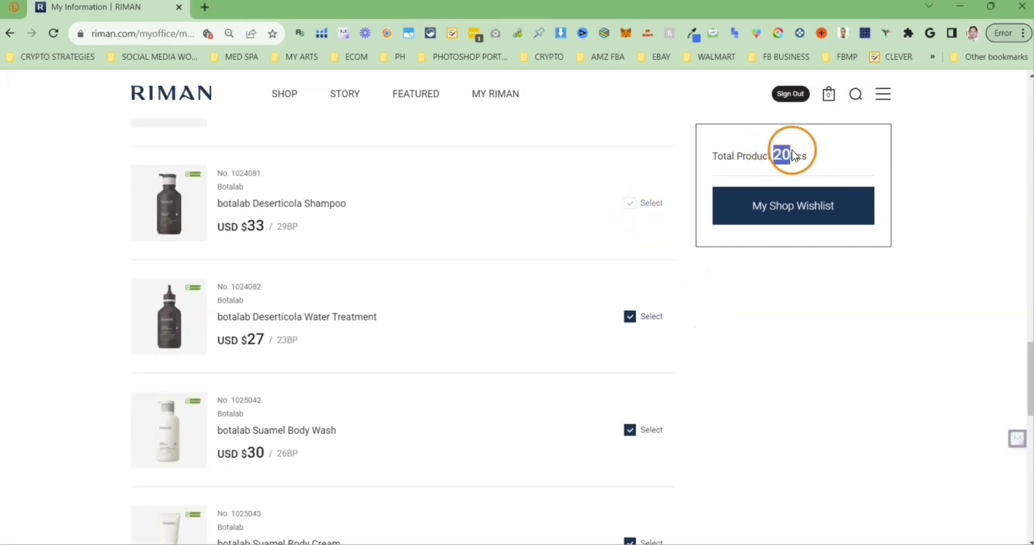
click(797, 304)
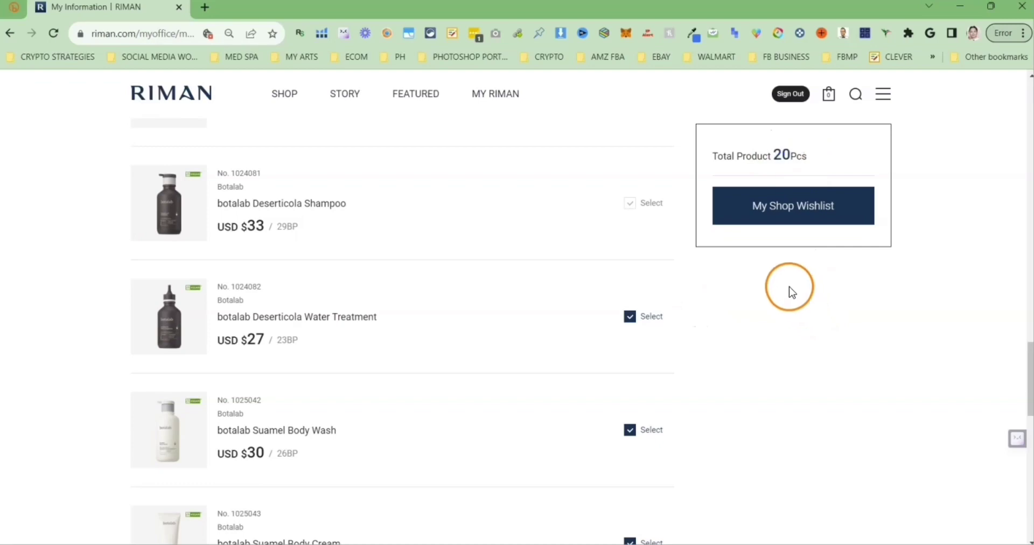
click(630, 204)
scroll(407, 249, down, 20)
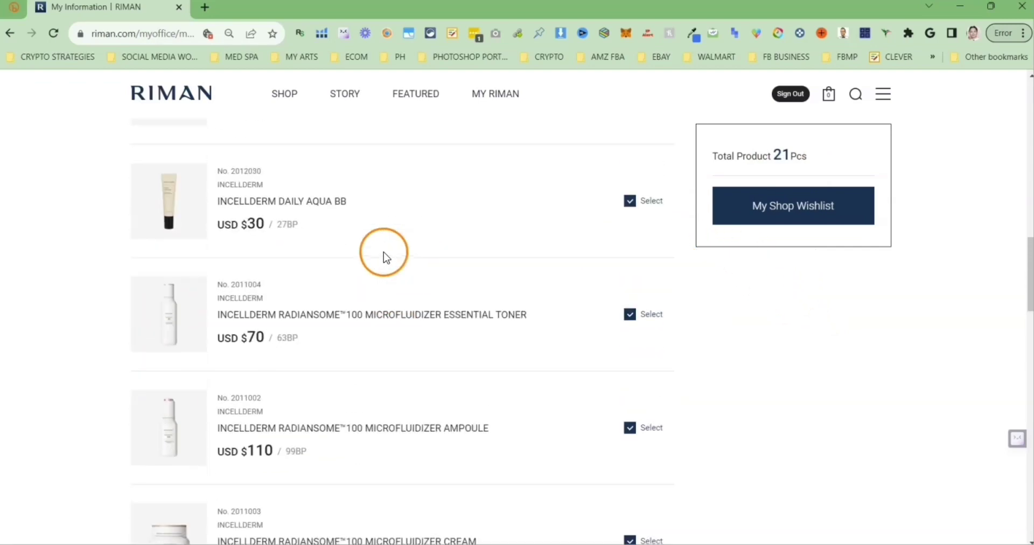
scroll(356, 266, up, 15)
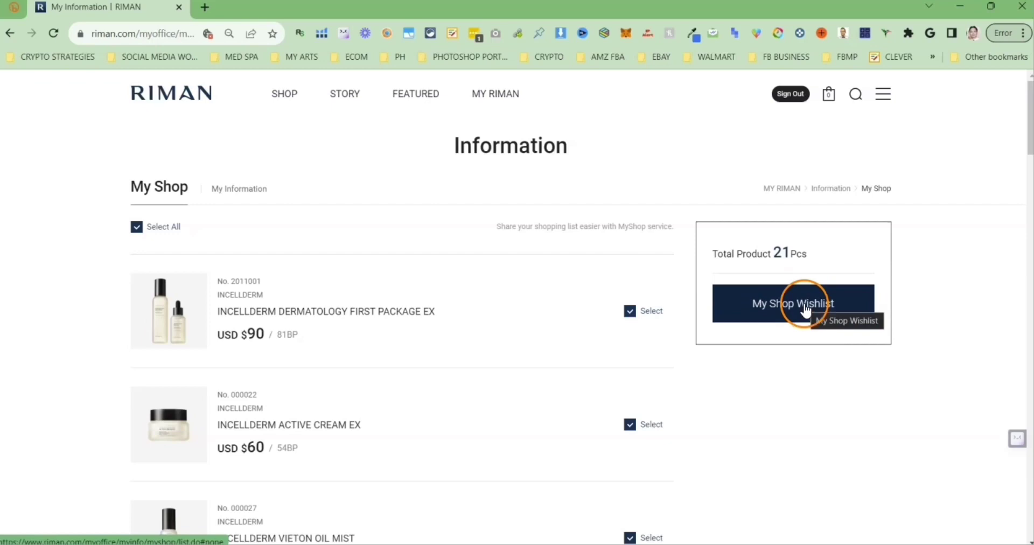
Step: Generate the My Shop Wishlist URL link and copy it
click(804, 311)
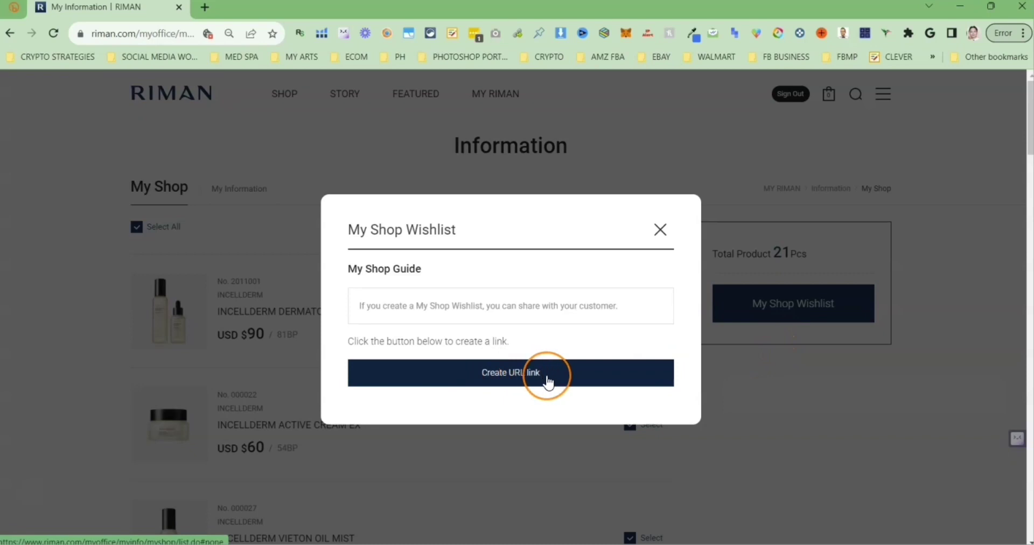
click(517, 378)
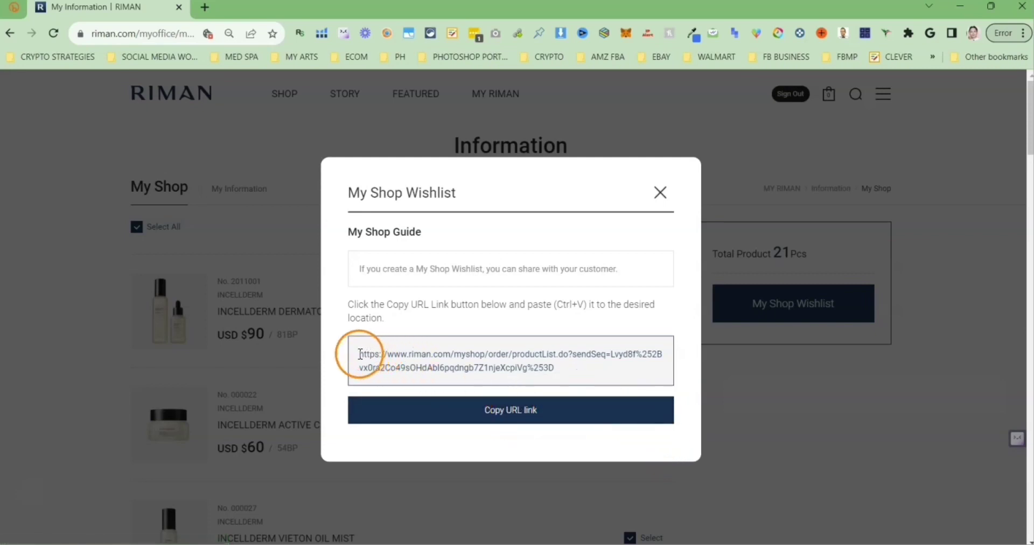
drag(361, 355, 565, 376)
key(ctrl+c)
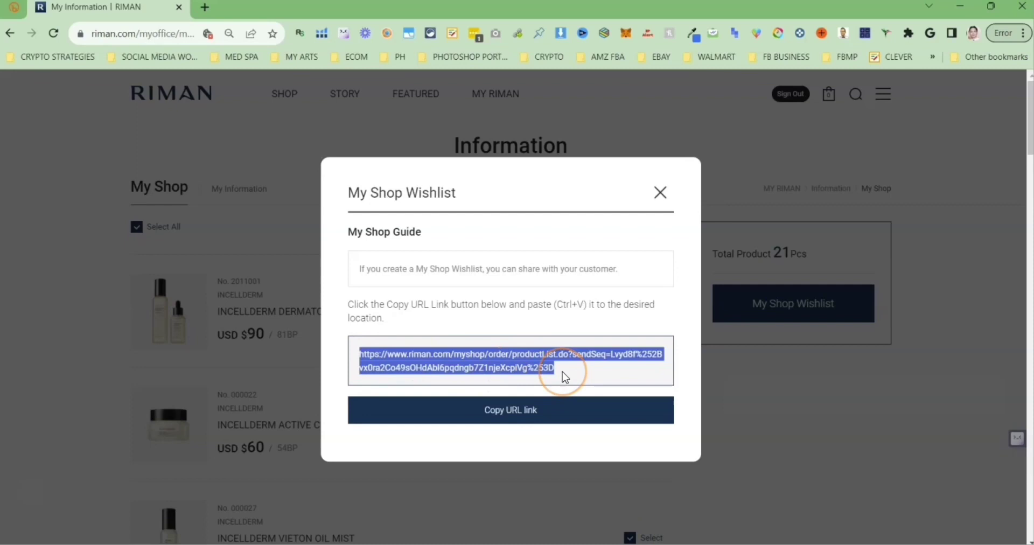
click(519, 418)
Step: Open the copied wishlist link in a new incognito window
click(635, 115)
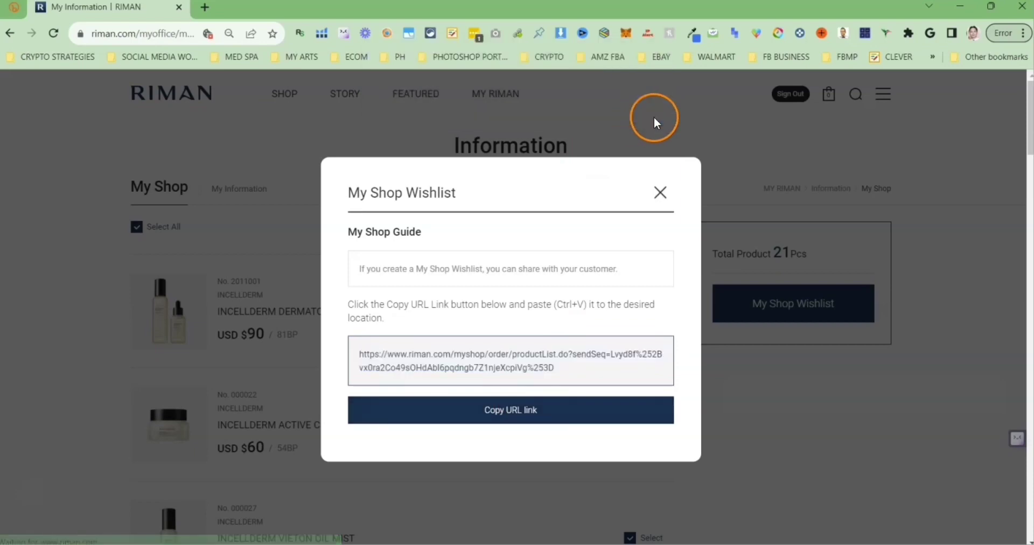
click(1023, 33)
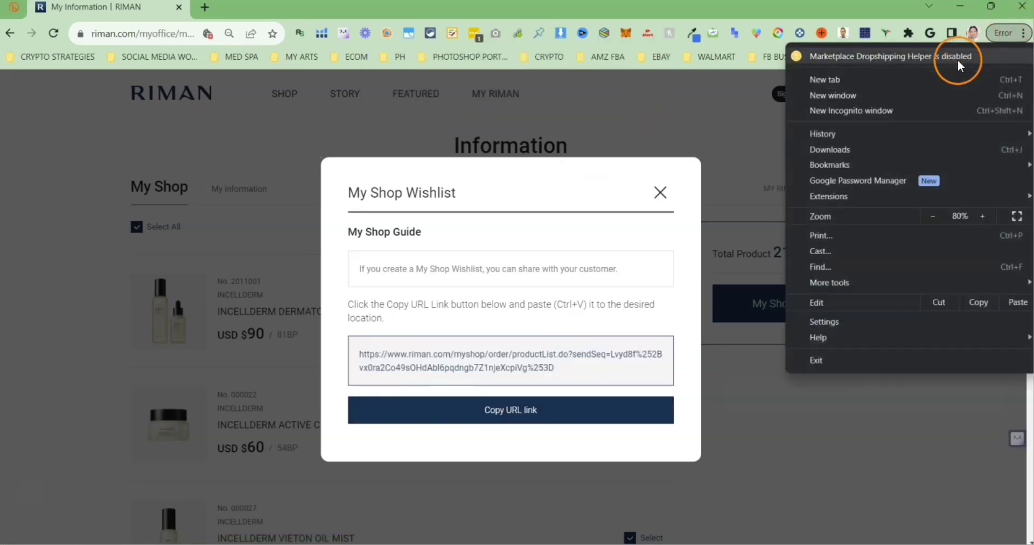
click(878, 105)
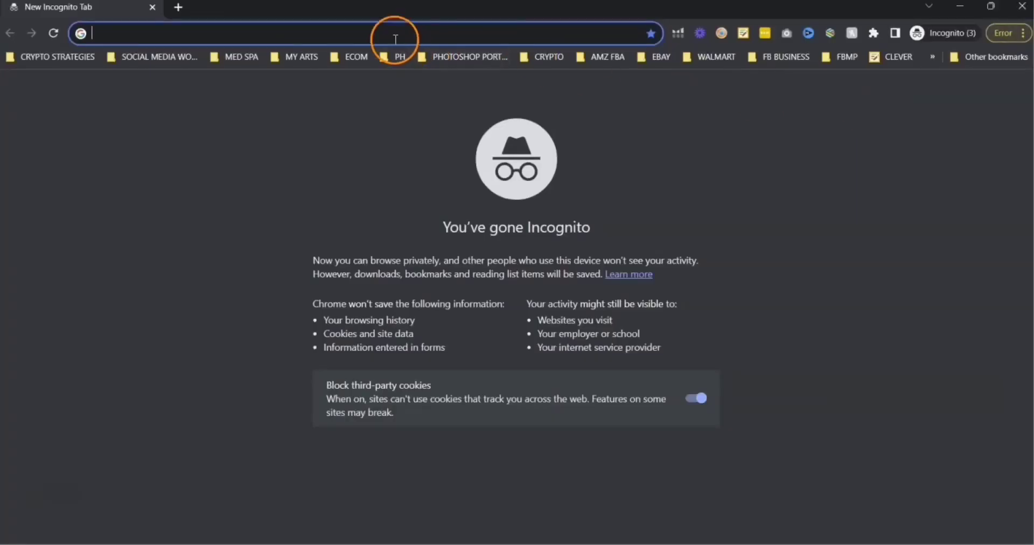
key(ctrl+v)
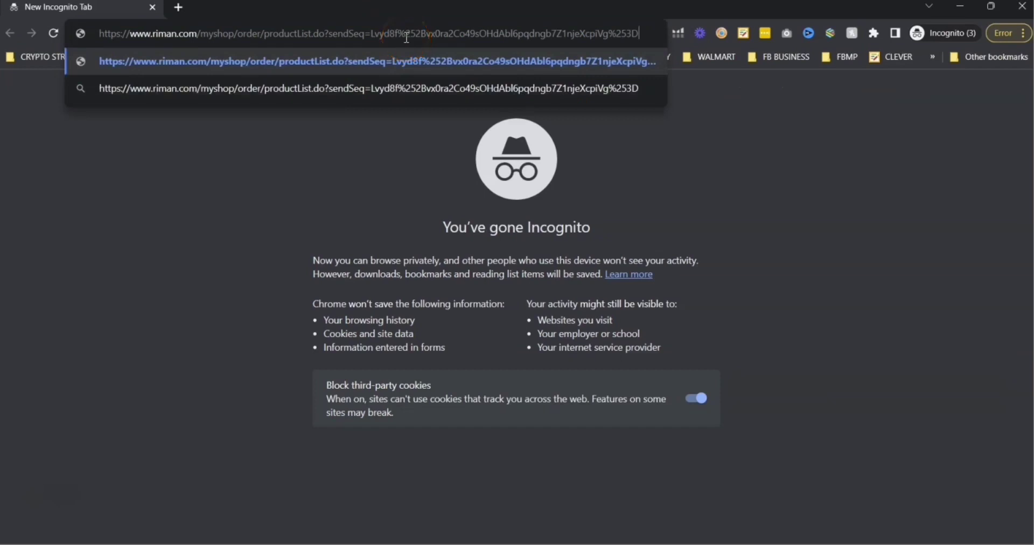
key(Return)
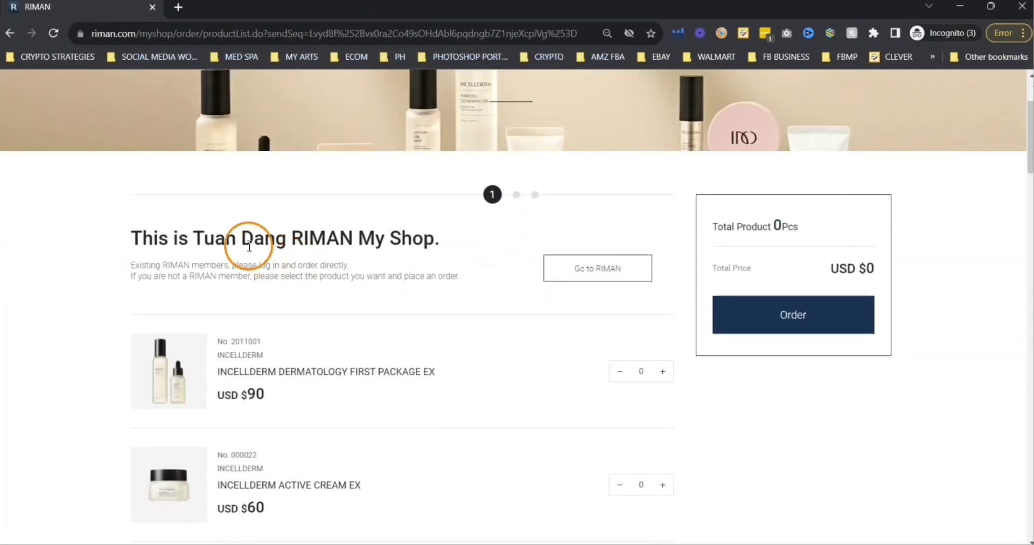
Step: Look over the shared storefront's heading and product list
drag(195, 235, 288, 240)
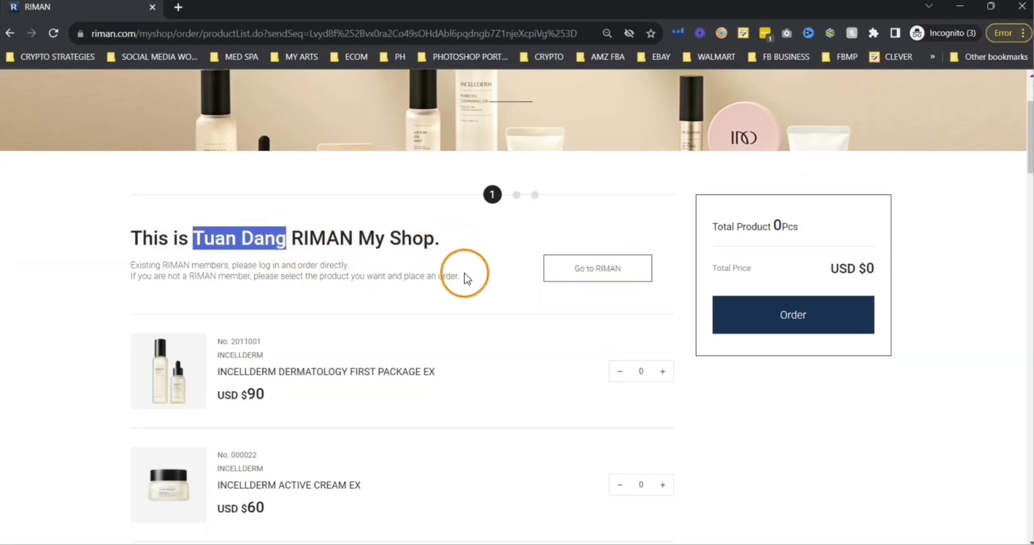
scroll(510, 291, down, 7)
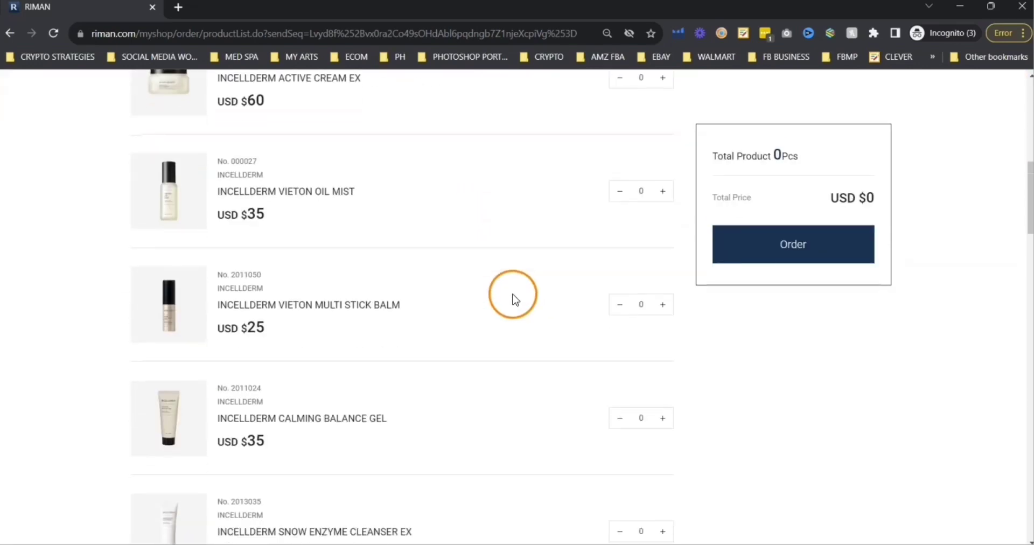
scroll(513, 299, down, 20)
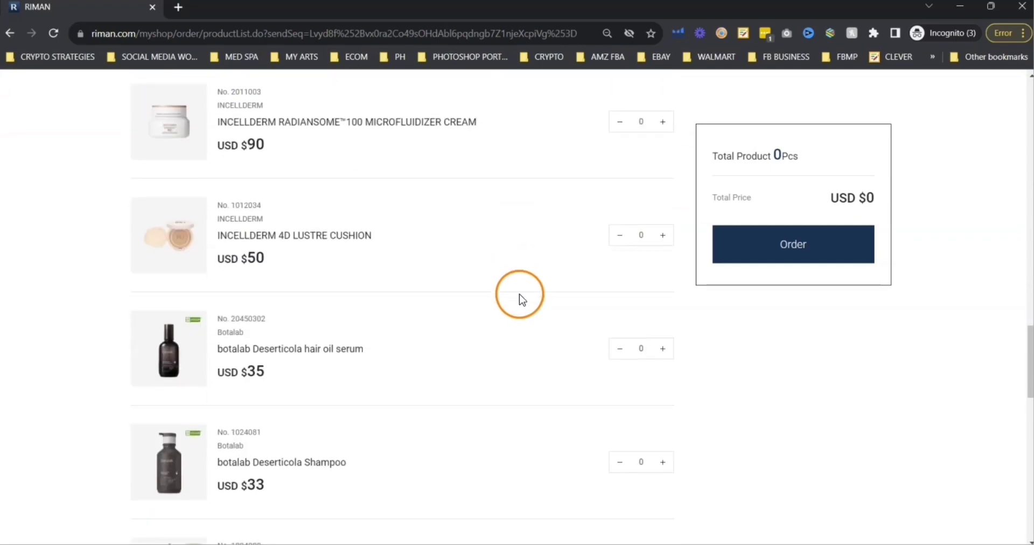
scroll(520, 300, down, 6)
scroll(520, 300, up, 20)
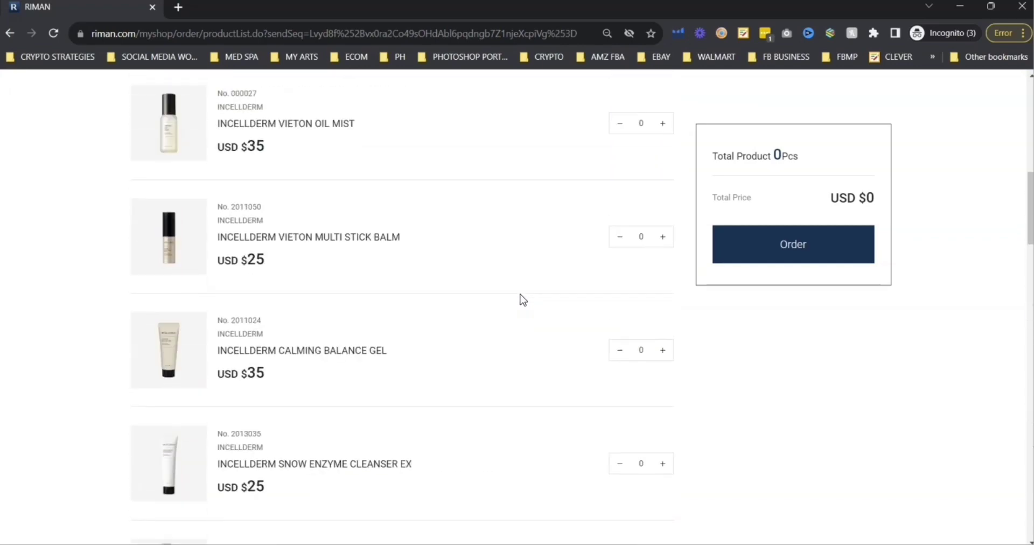
scroll(520, 299, up, 8)
Step: Add one First Package EX and one Active Cream EX, then try Order
click(663, 372)
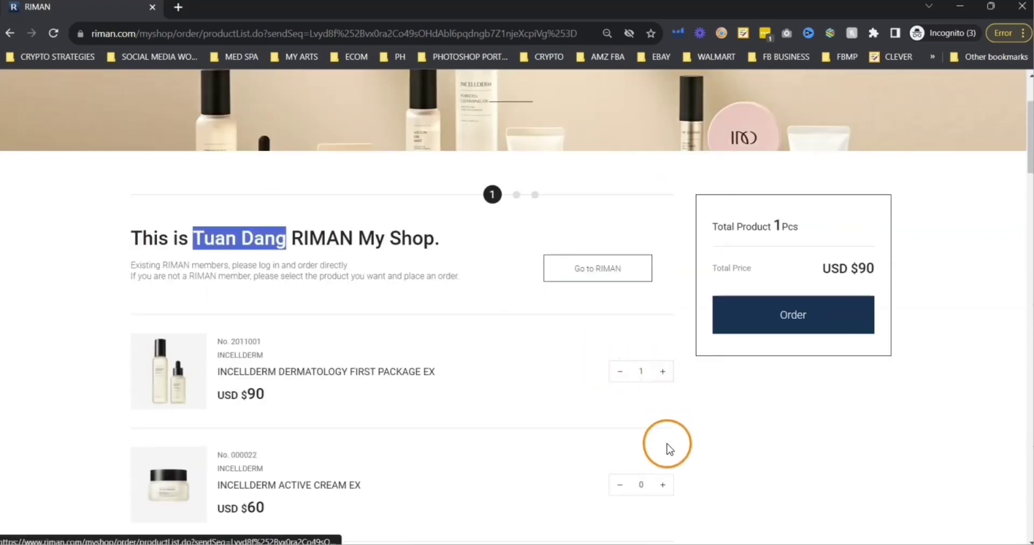
click(662, 485)
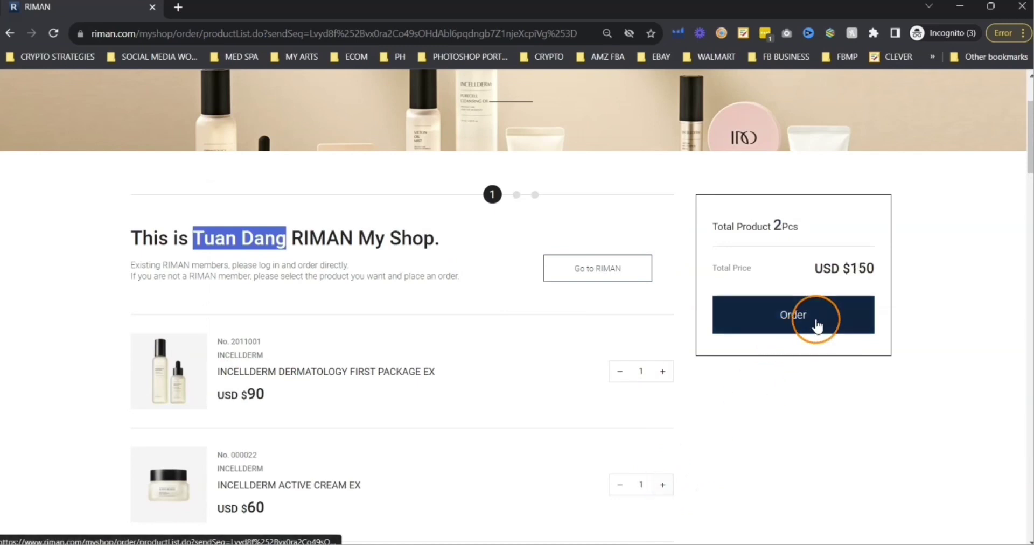
click(734, 323)
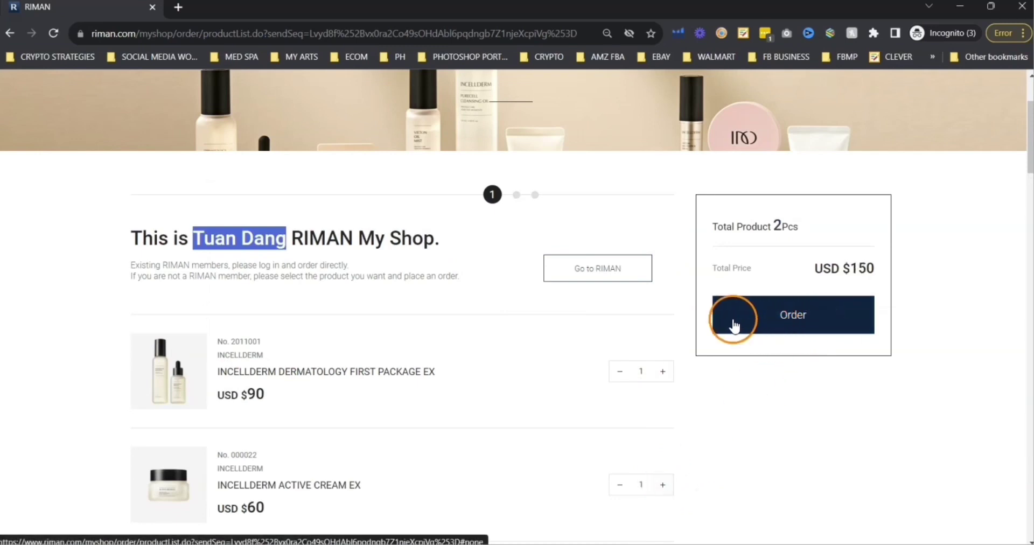
Step: Browse the storefront products and select the storefront's web address
click(367, 324)
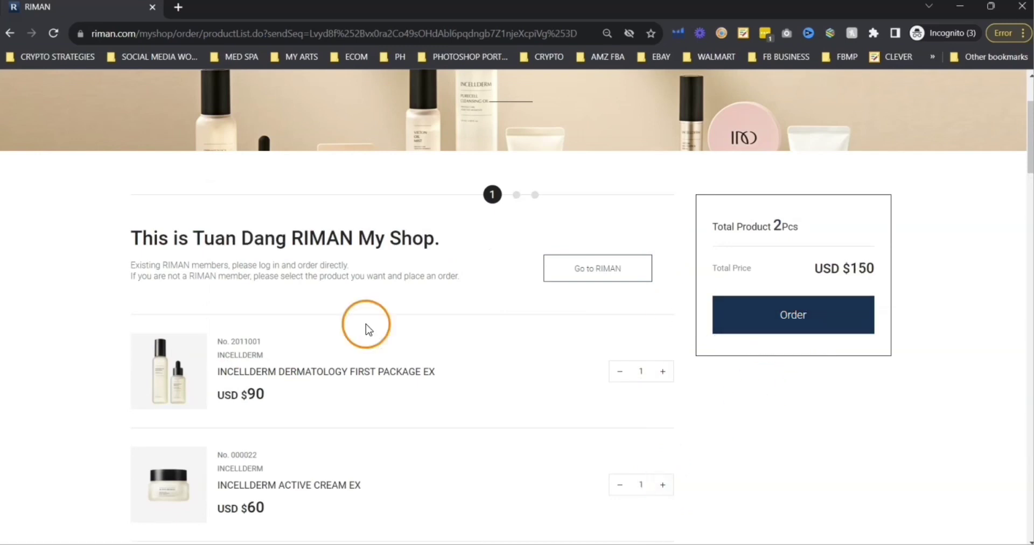
double_click(237, 355)
scroll(363, 347, down, 14)
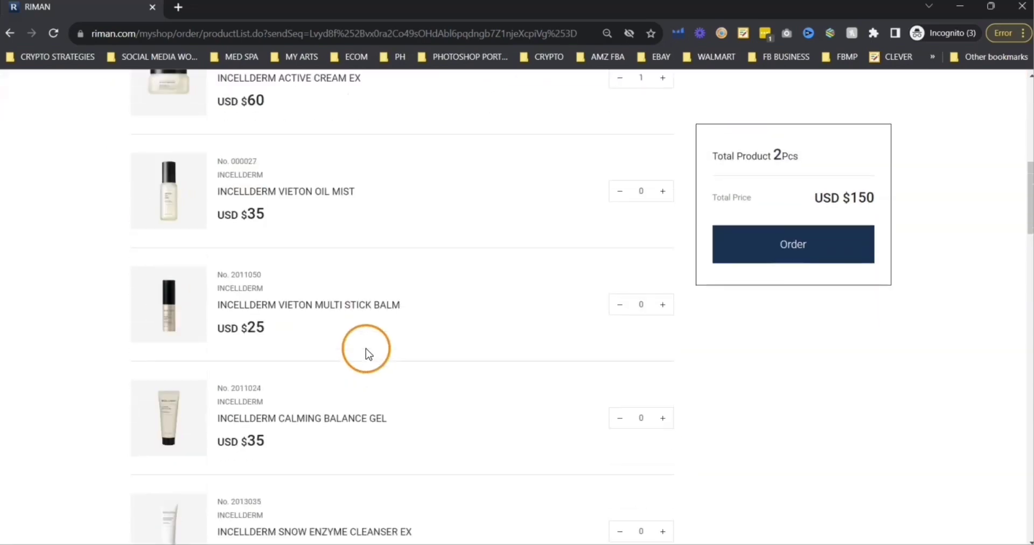
scroll(367, 352, down, 15)
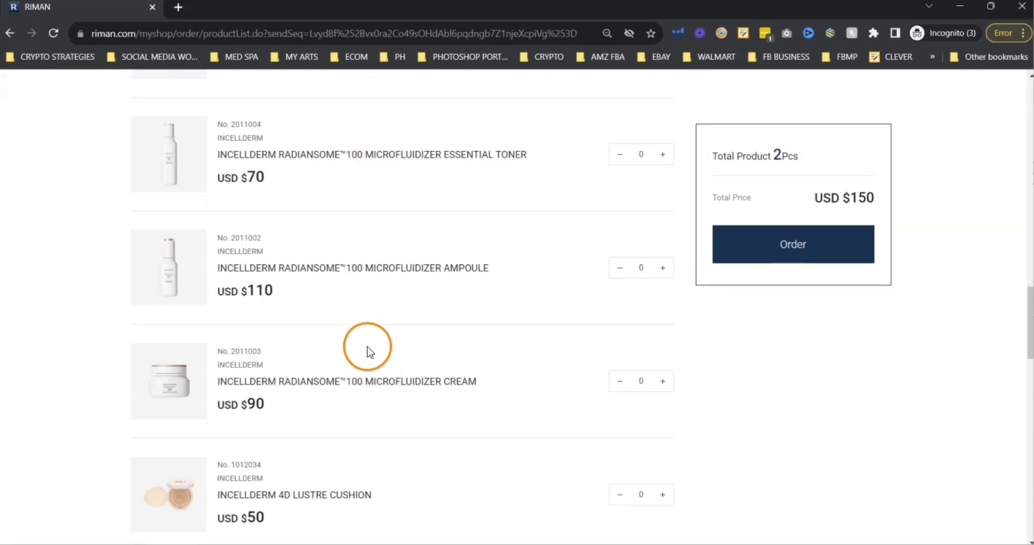
scroll(380, 348, down, 14)
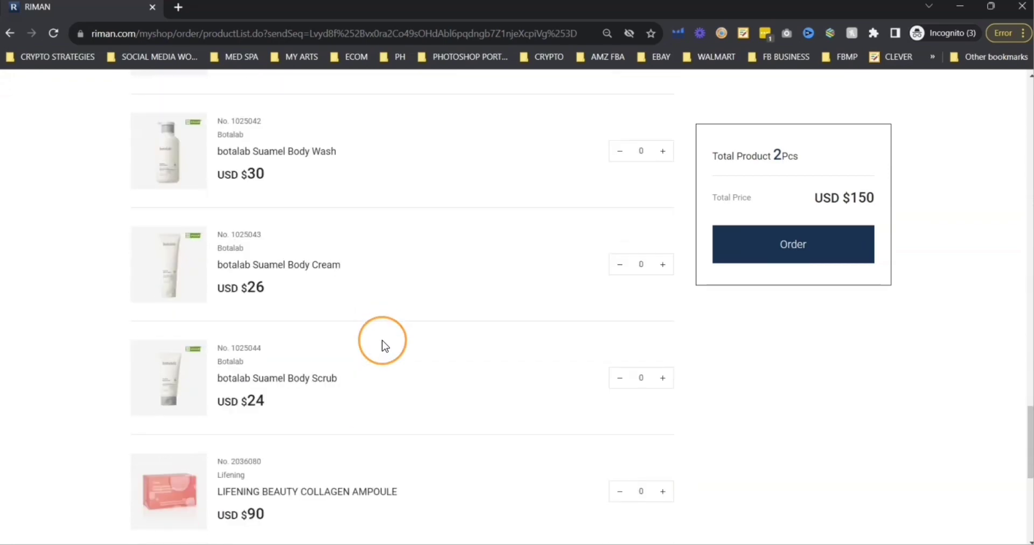
scroll(385, 346, up, 8)
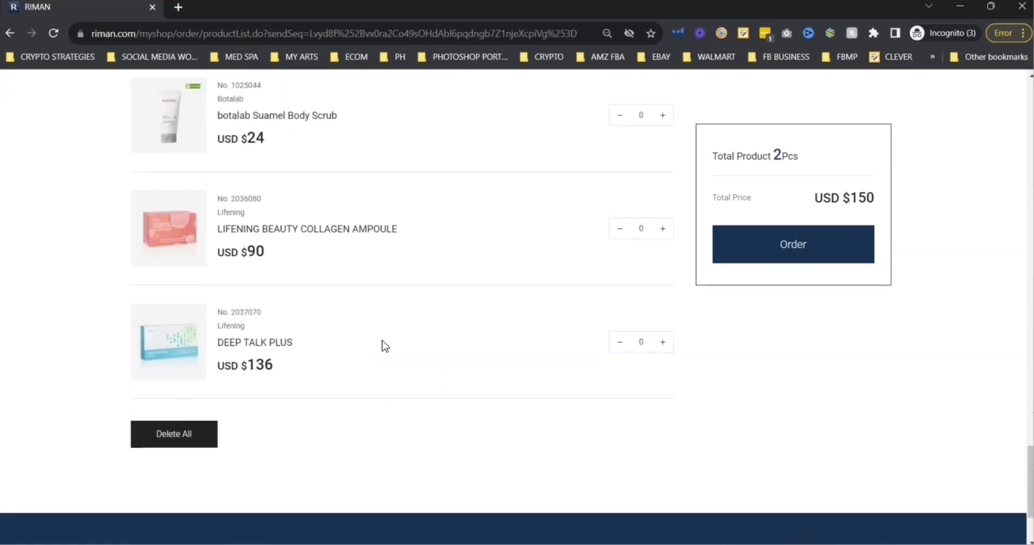
scroll(388, 344, up, 20)
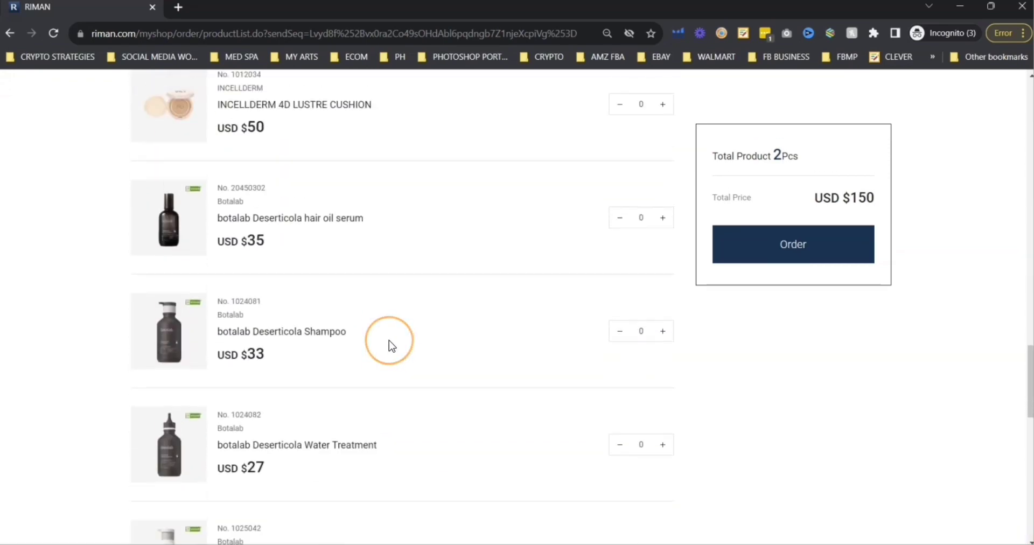
click(477, 28)
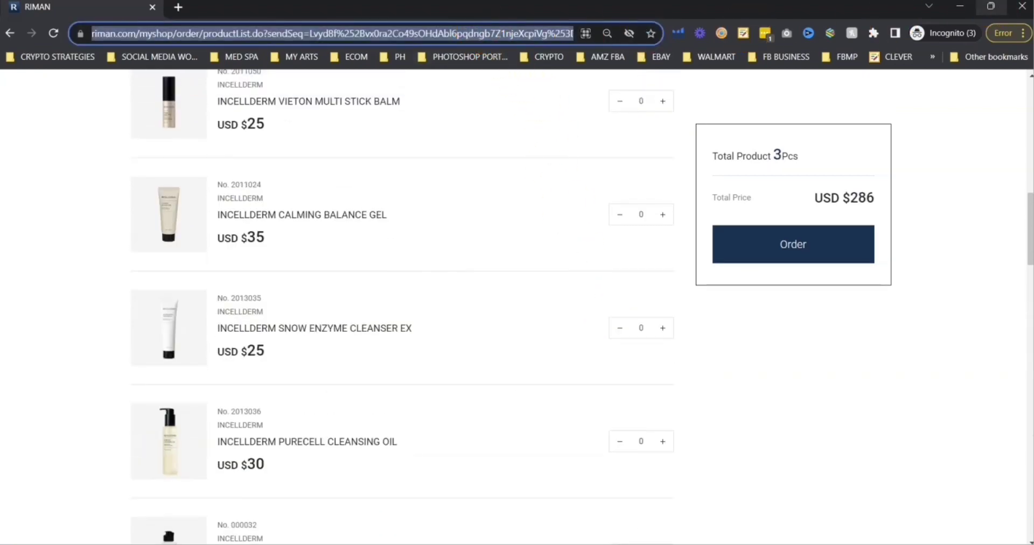
Step: Switch to bitly.com and sign up for the FREE plan with Google
click(963, 5)
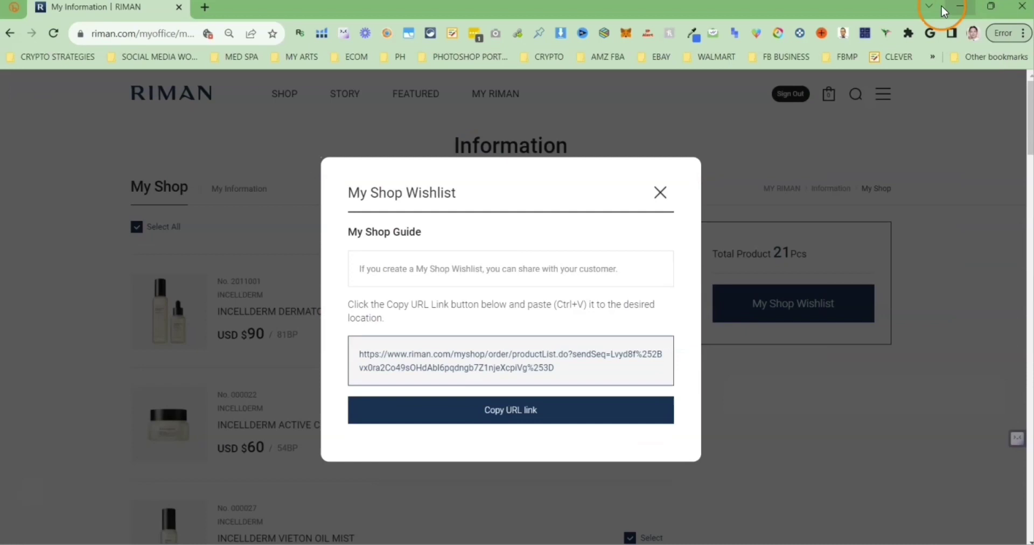
click(15, 9)
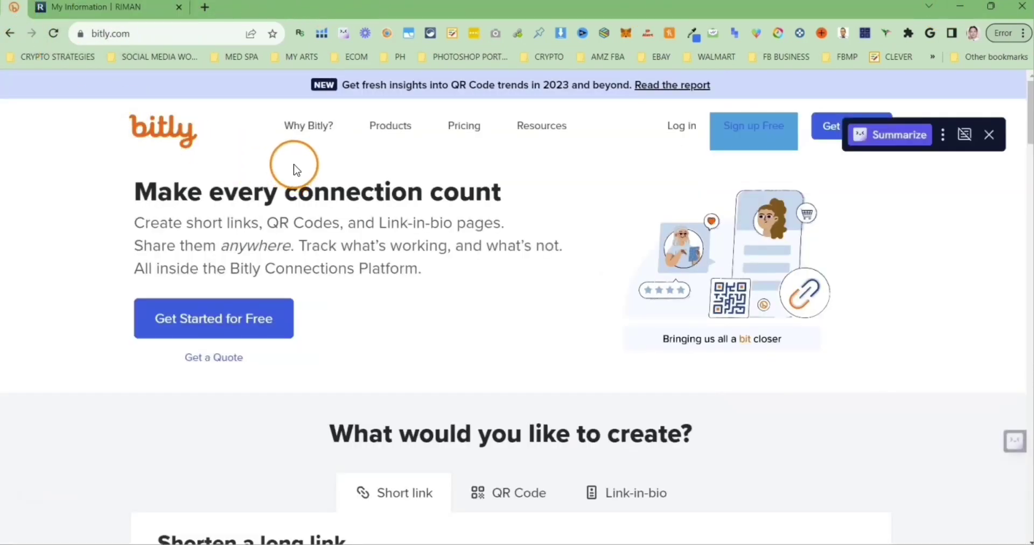
click(261, 336)
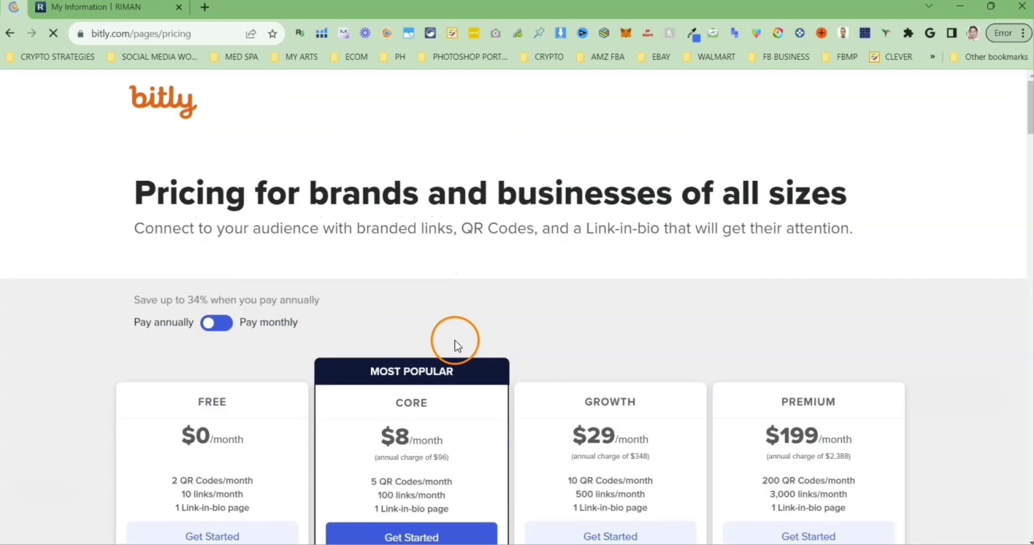
scroll(460, 297, down, 3)
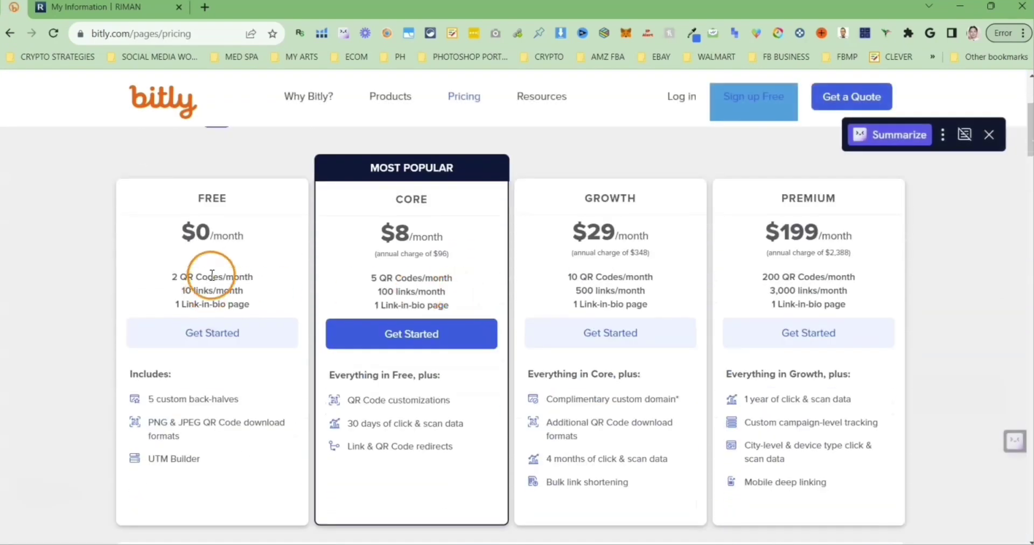
double_click(212, 198)
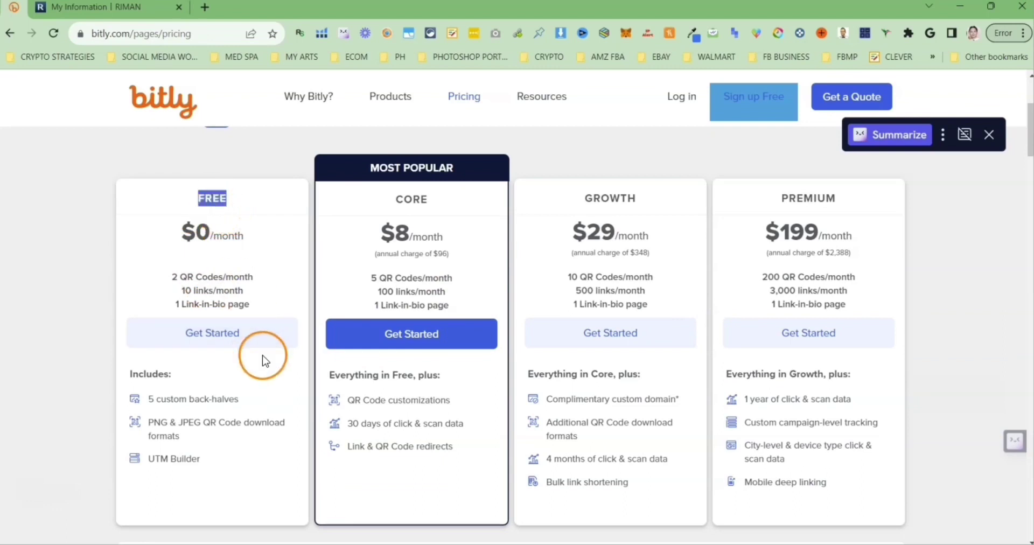
click(204, 340)
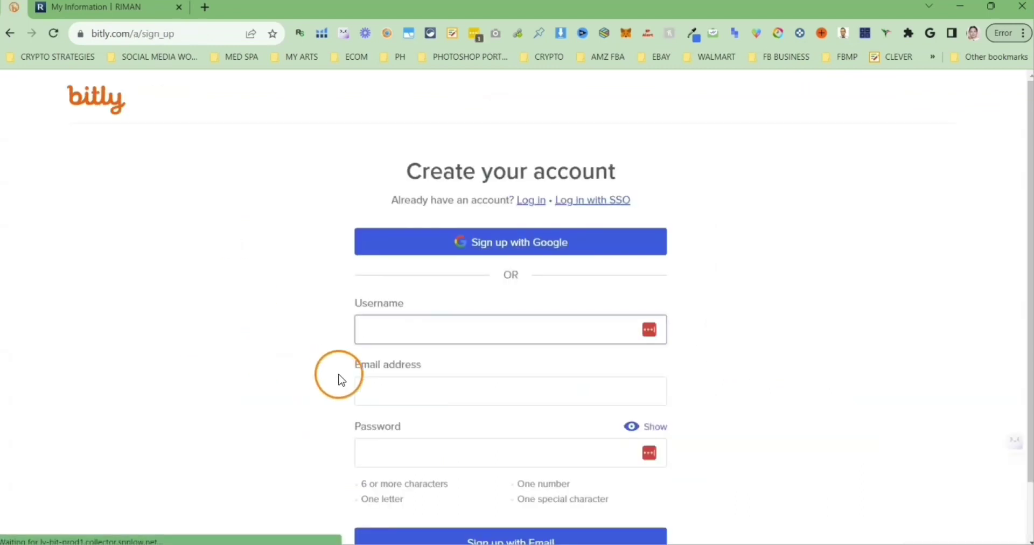
click(559, 244)
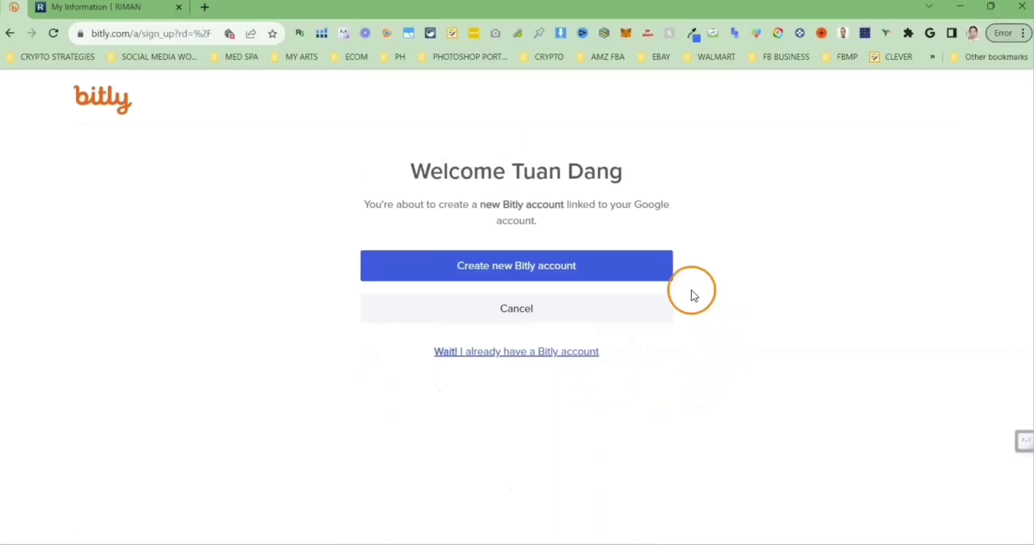
Step: Create the new Bitly account and start a new short link
click(554, 270)
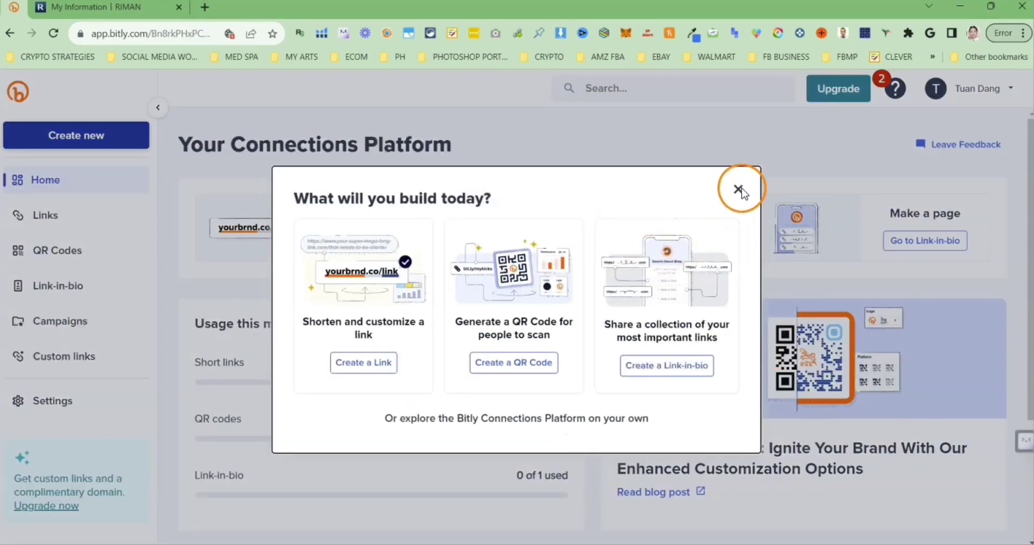
click(738, 189)
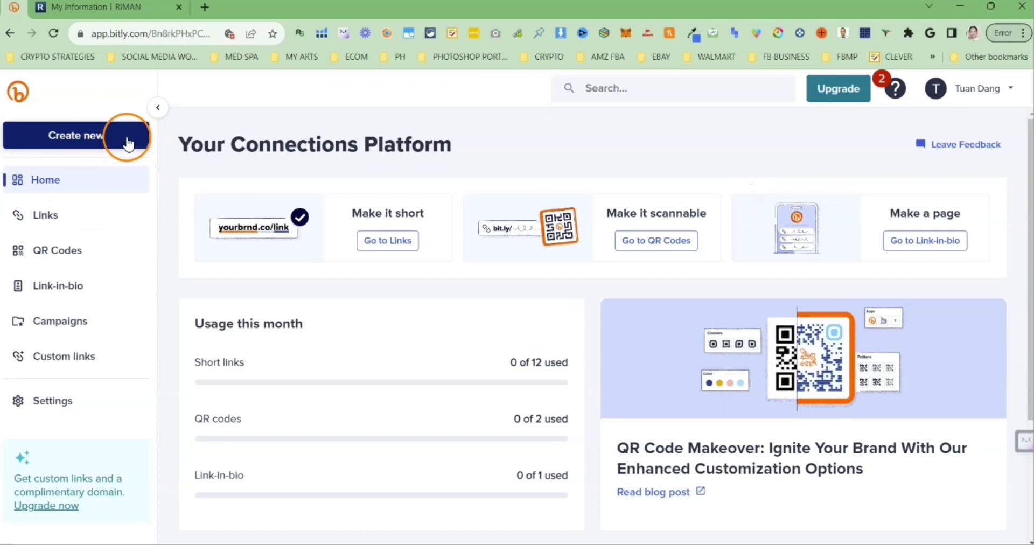
click(79, 141)
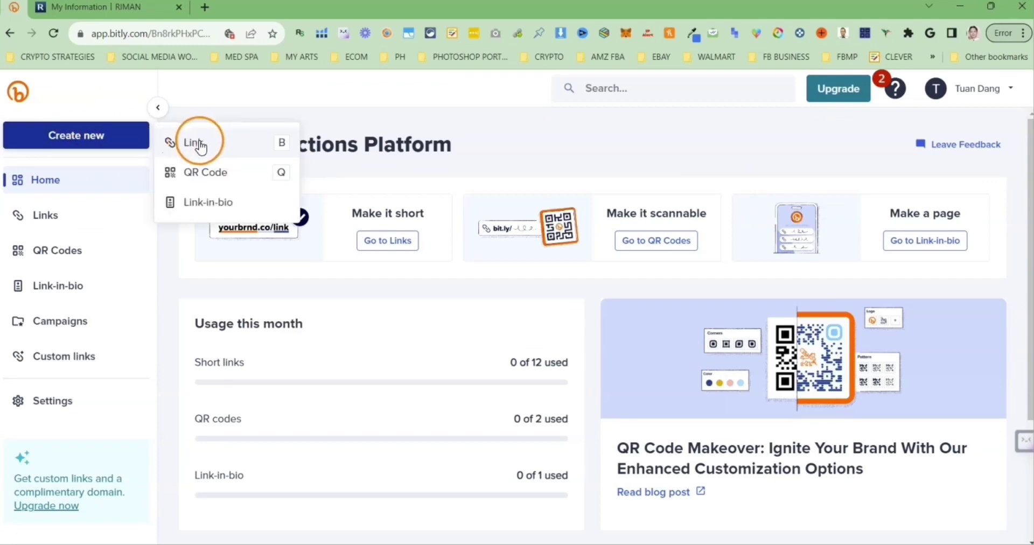
click(195, 139)
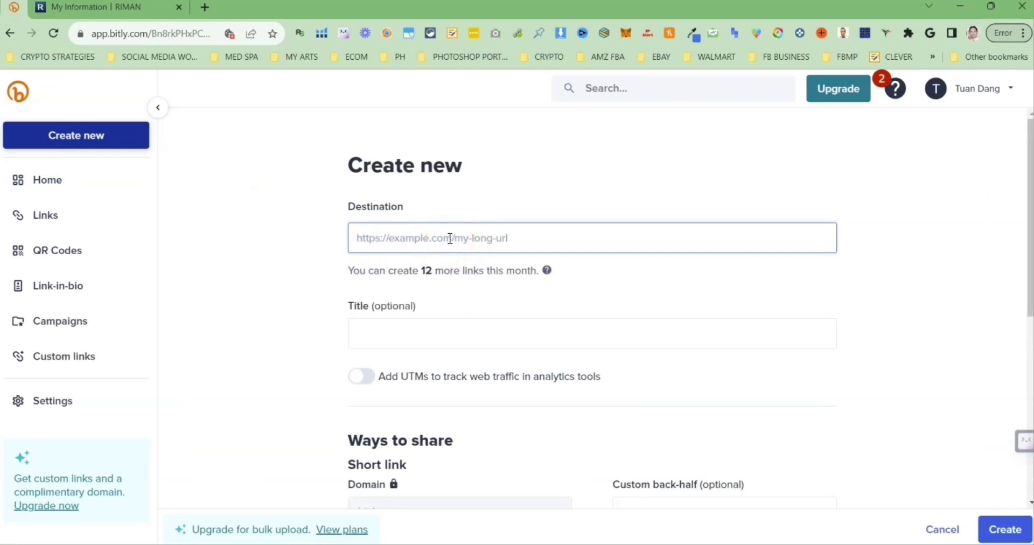
Step: Re-copy the RIMAN Wishlist URL and paste it as the link's Destination
click(142, 9)
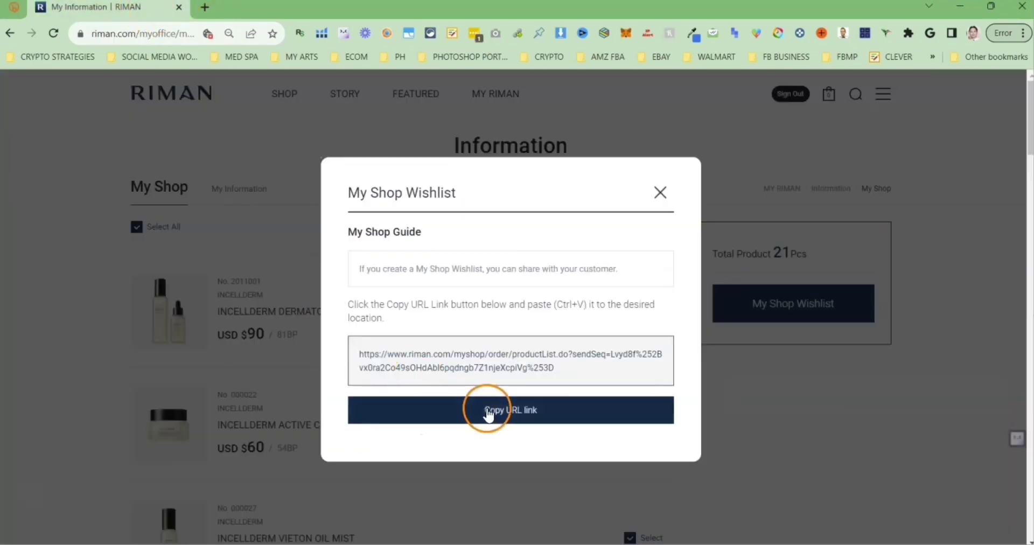
click(505, 418)
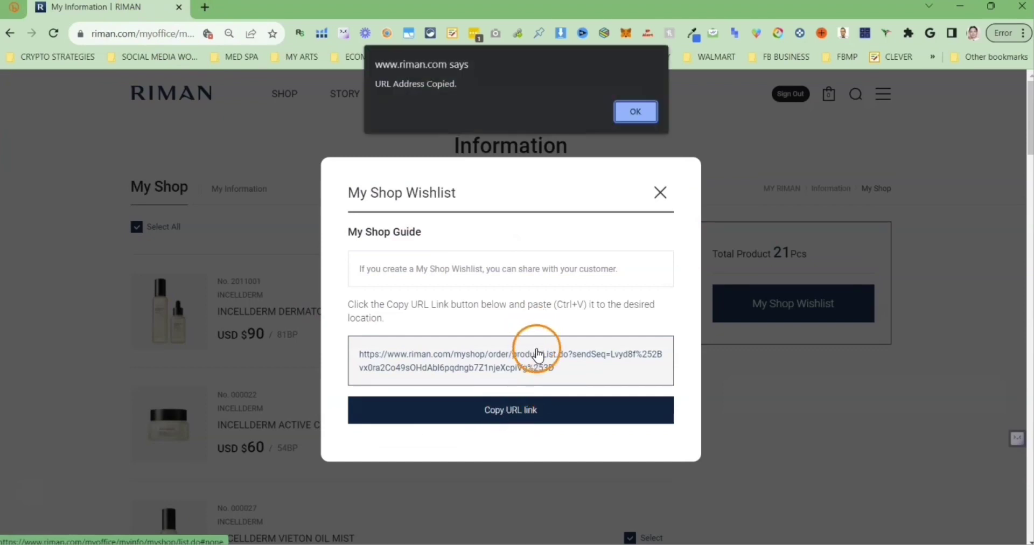
click(640, 110)
click(14, 7)
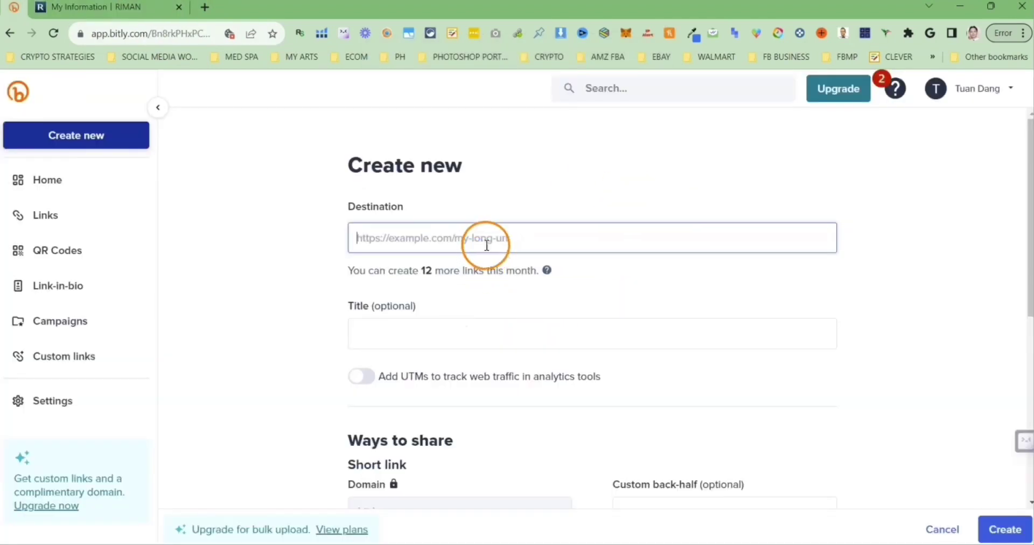
key(ctrl+v)
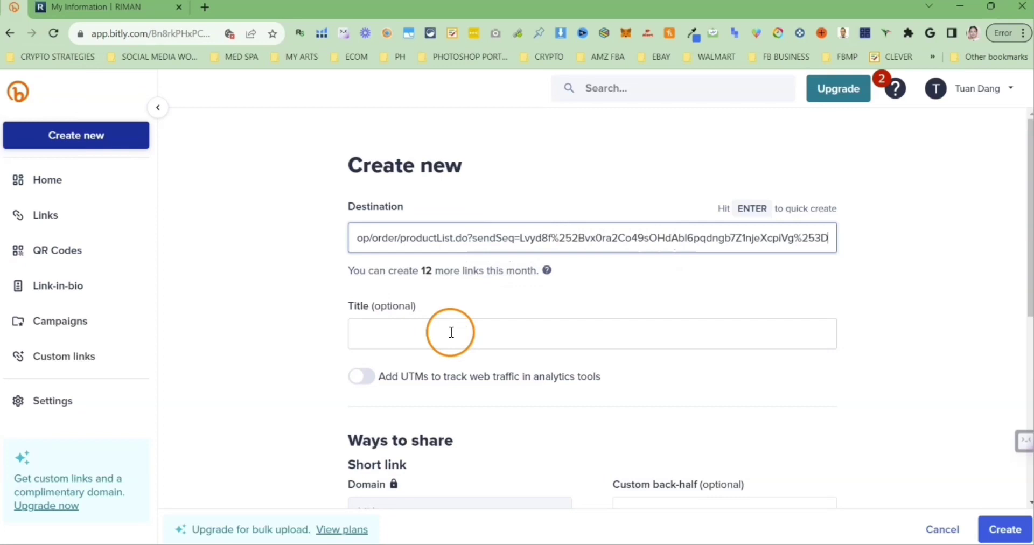
Step: Title the link 'My Riman Store Front', set back-half 'RimanStoreFront', and create it
click(427, 333)
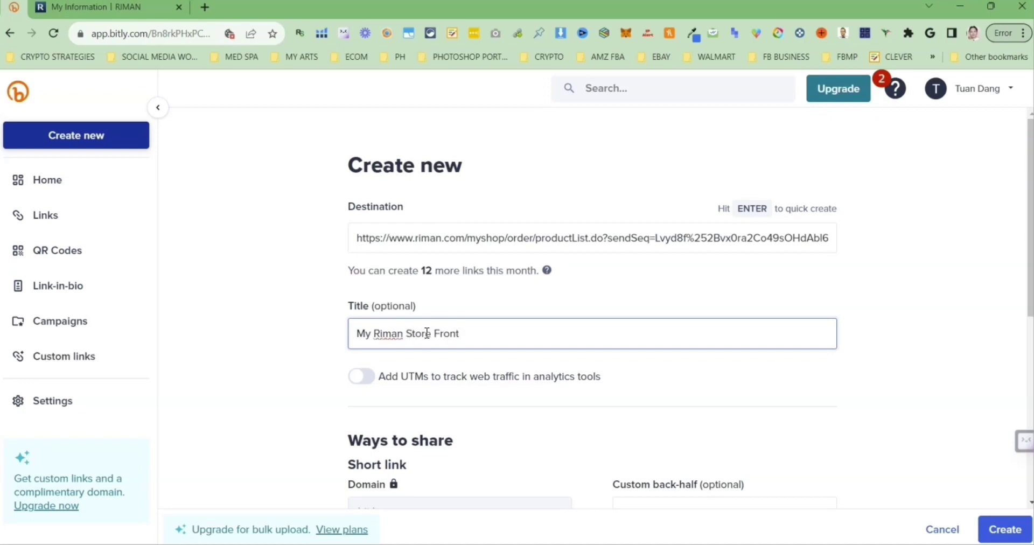
scroll(427, 333, down, 4)
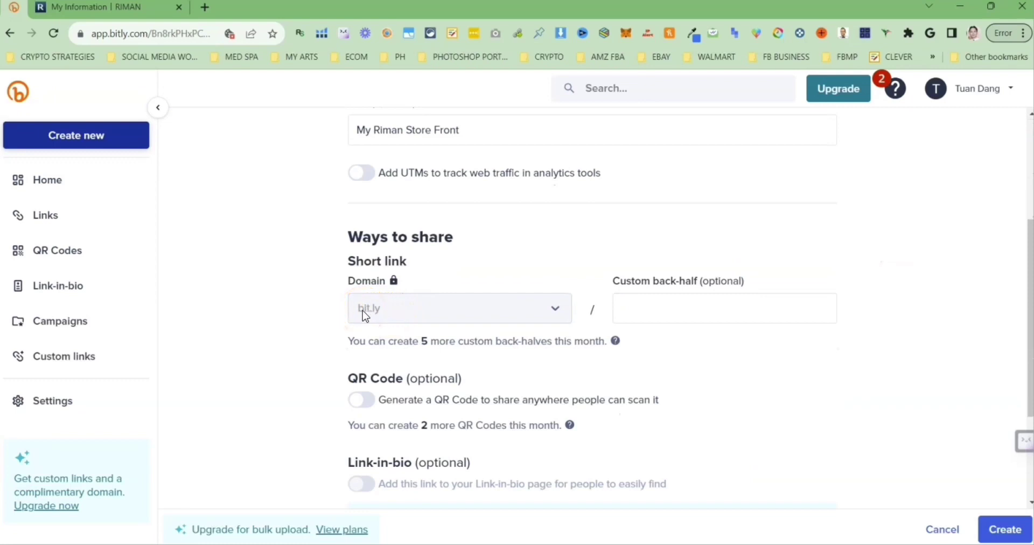
click(636, 303)
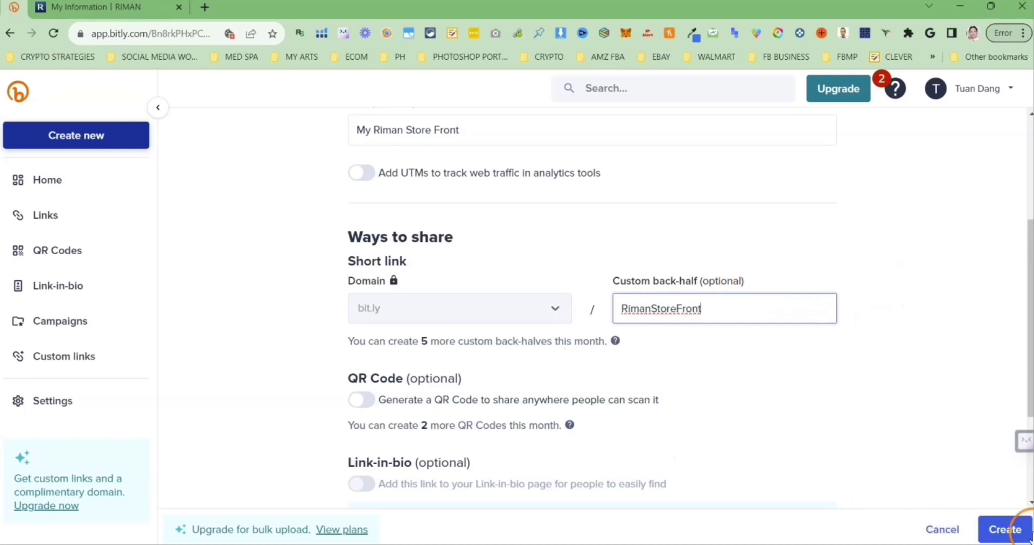
click(997, 535)
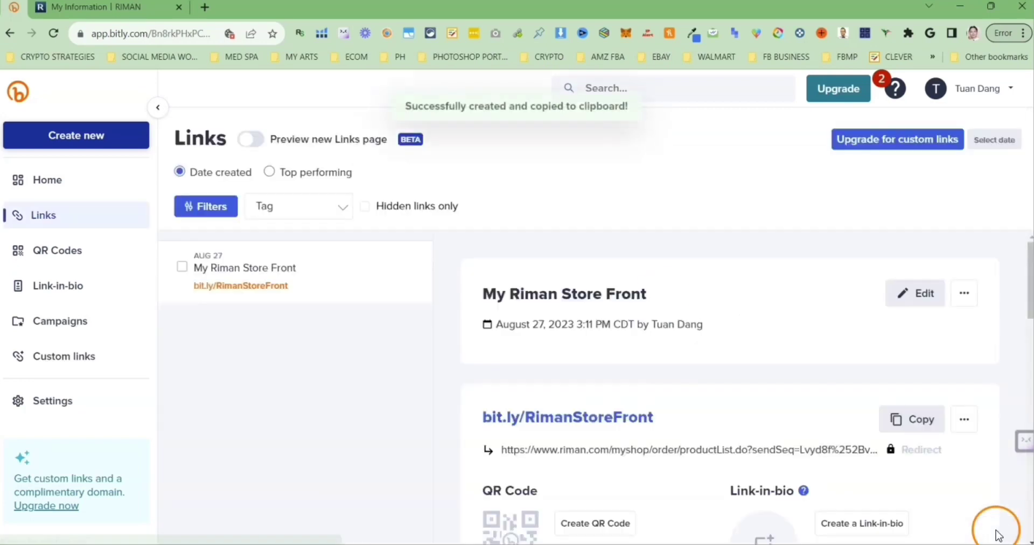
Step: Copy the short link bit.ly/RimanStoreFront from its Bitly link details
drag(646, 293, 479, 297)
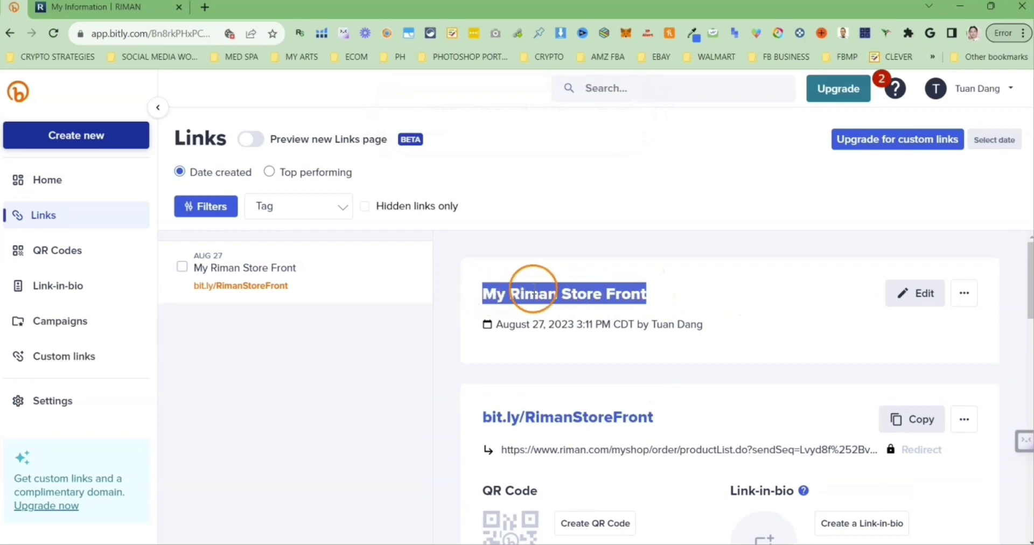
scroll(619, 333, down, 1)
drag(676, 349, 487, 351)
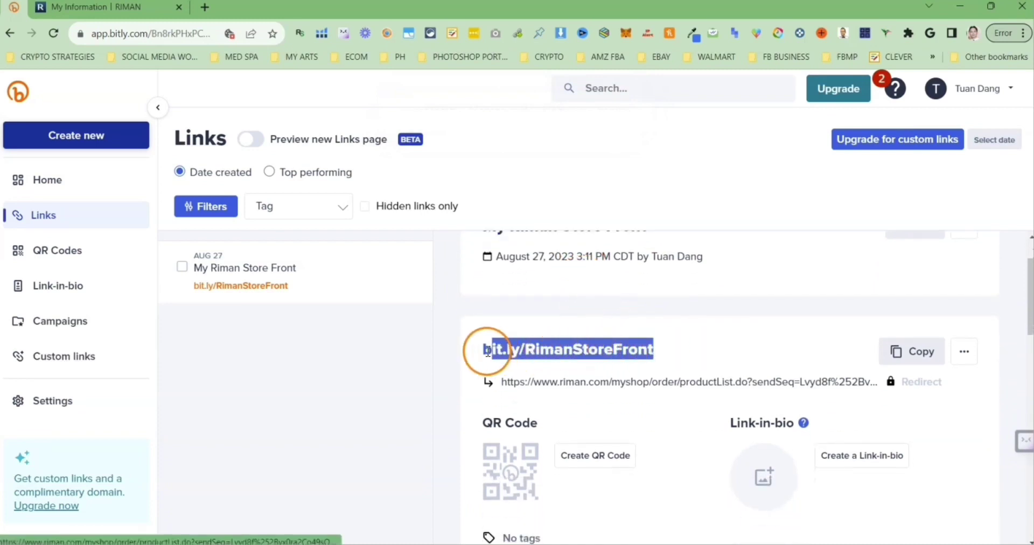
click(919, 360)
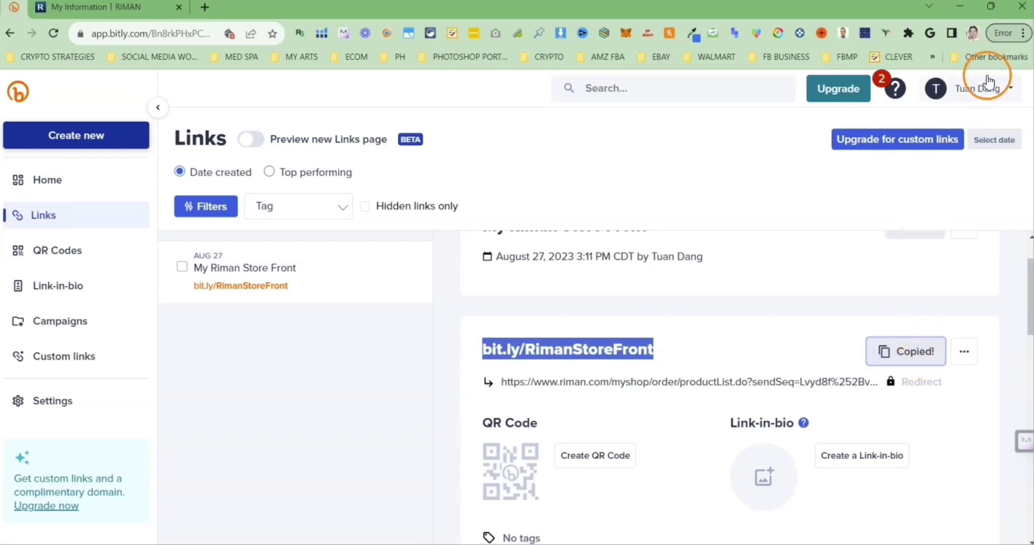
click(1022, 33)
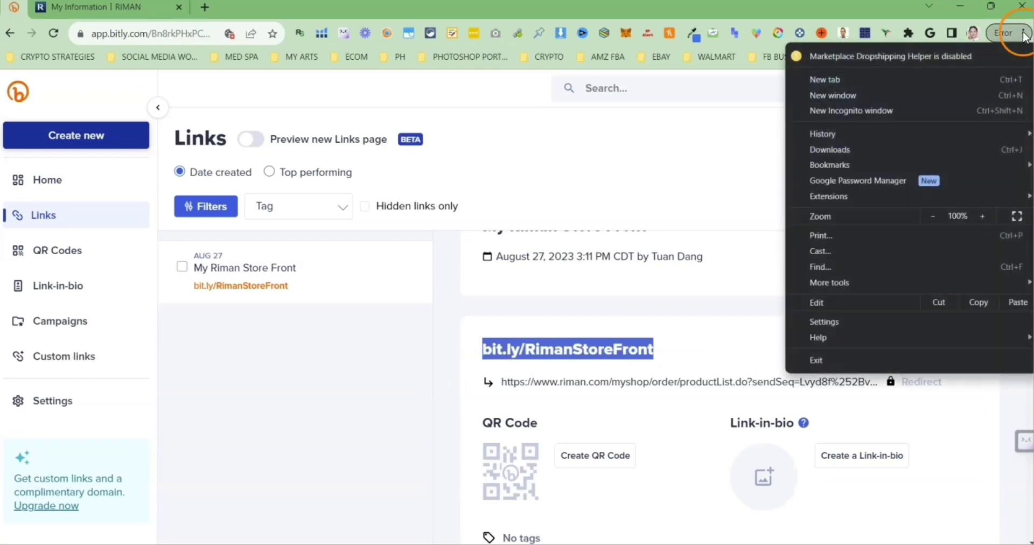
Step: Open bit.ly/RimanStoreFront in a new incognito window and check the redirected storefront URL
click(916, 111)
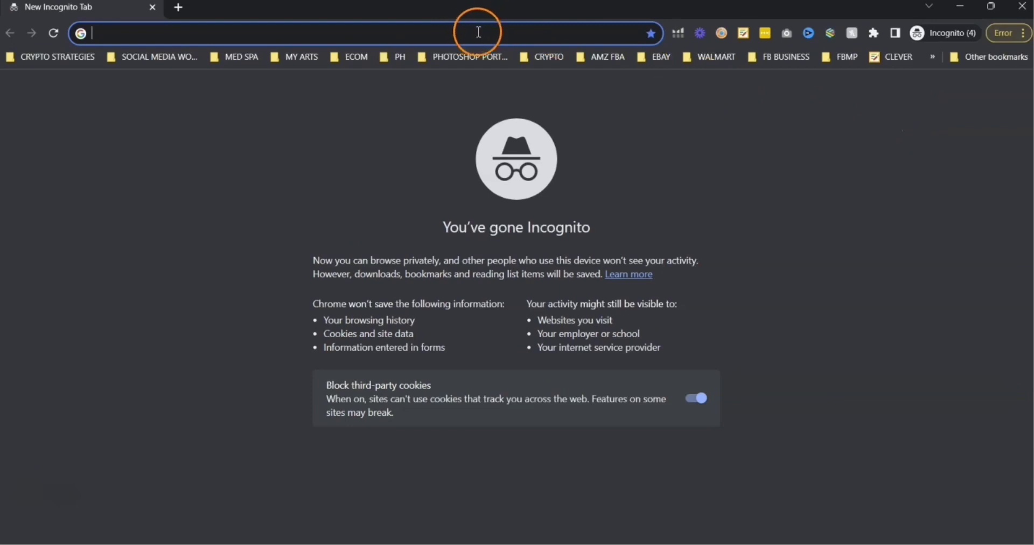
key(ctrl+v)
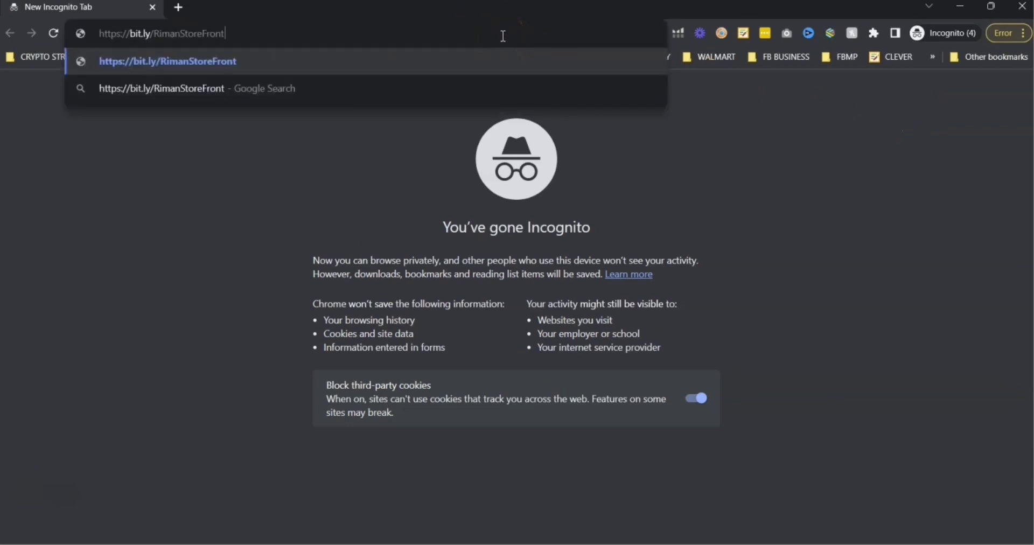
key(Return)
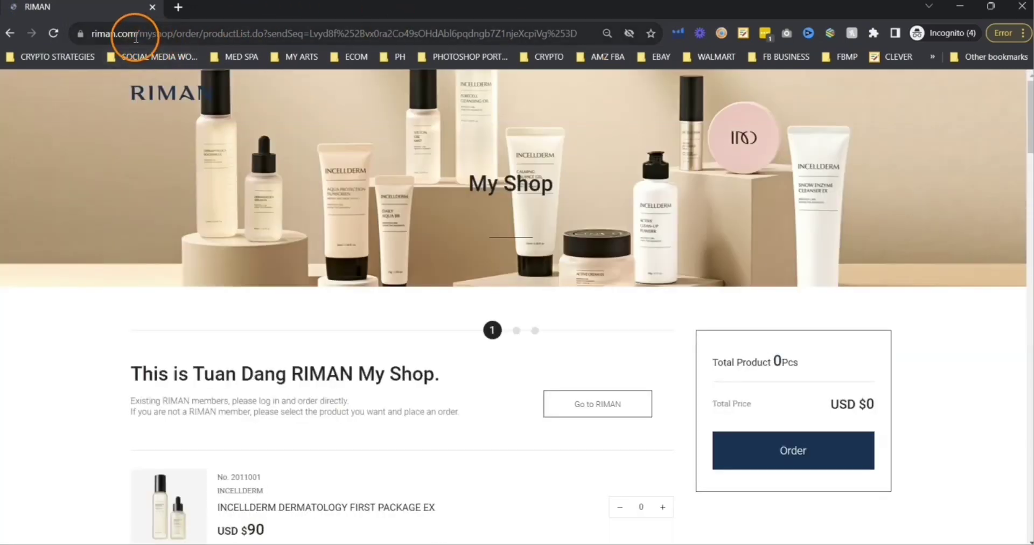
double_click(151, 33)
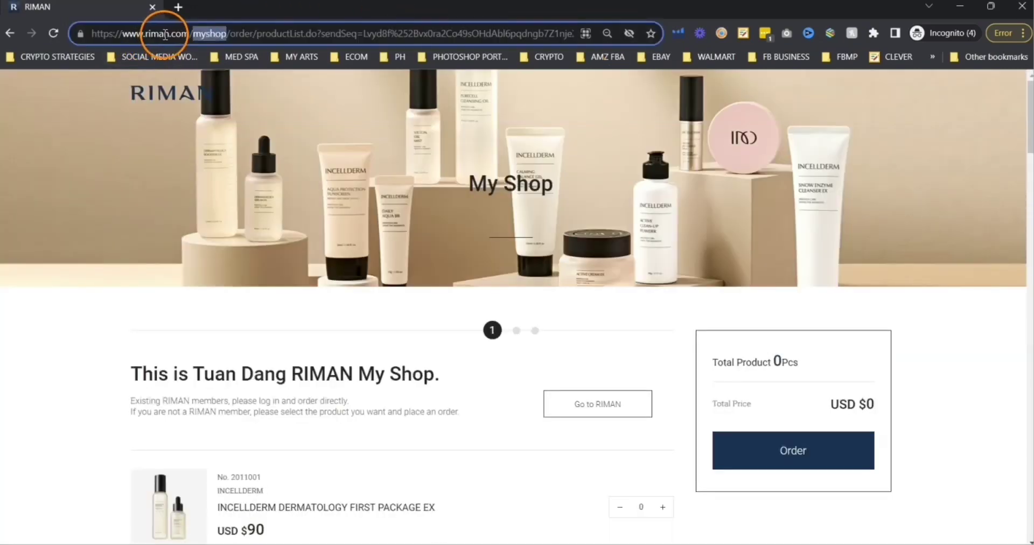
triple_click(370, 34)
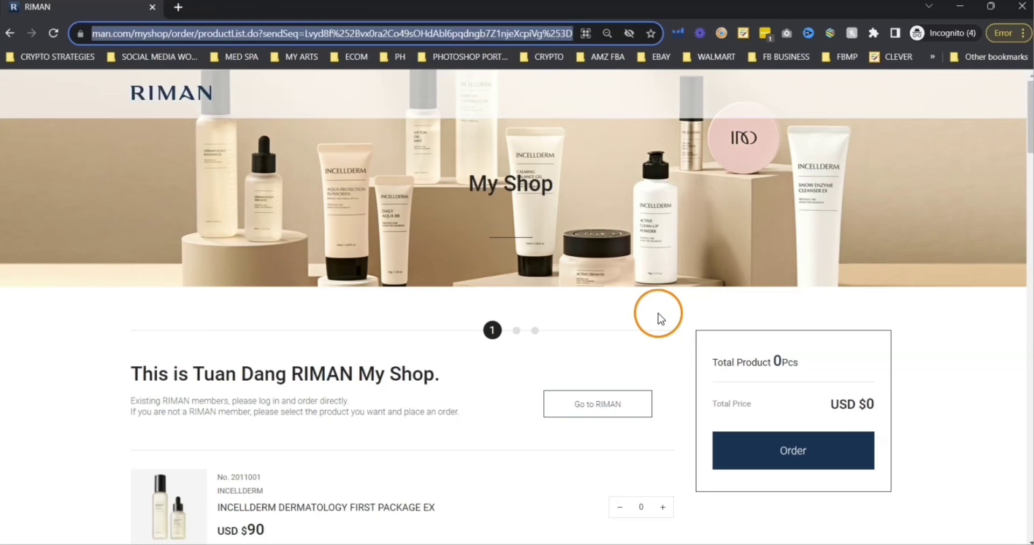
click(716, 319)
Step: Add one Dermatology First Package EX to the order, making 1 Pcs, USD $90
scroll(718, 317, down, 2)
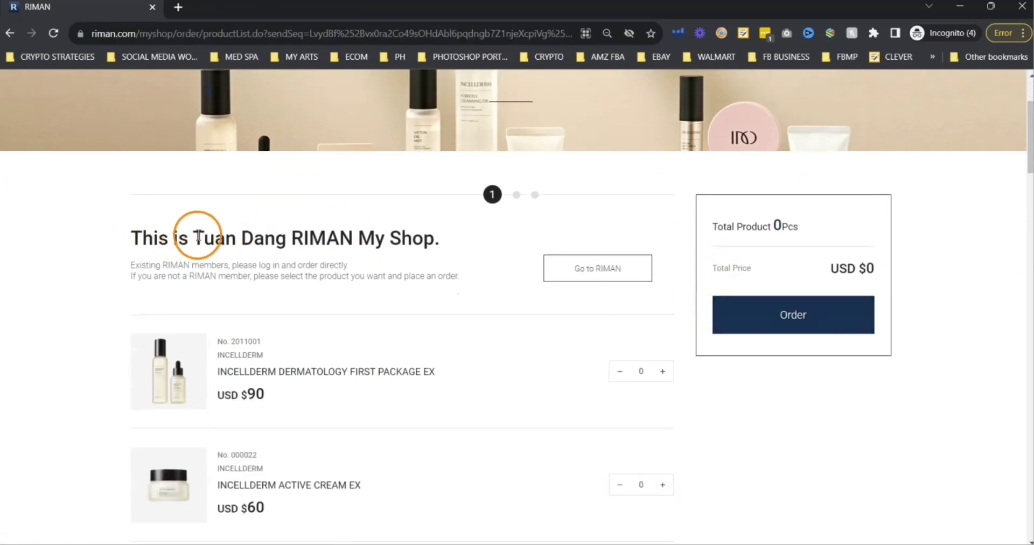
drag(194, 236, 284, 235)
click(303, 244)
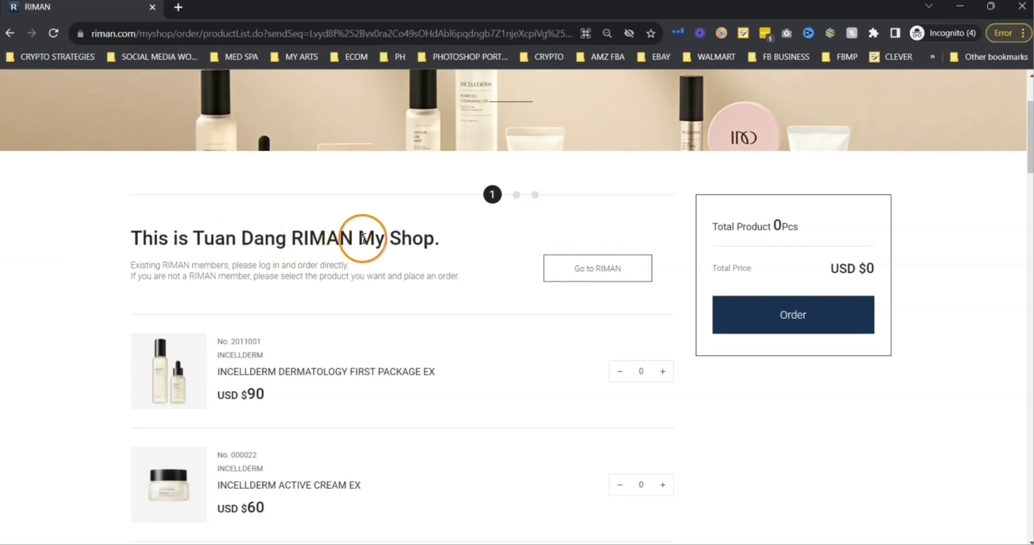
scroll(617, 326, down, 1)
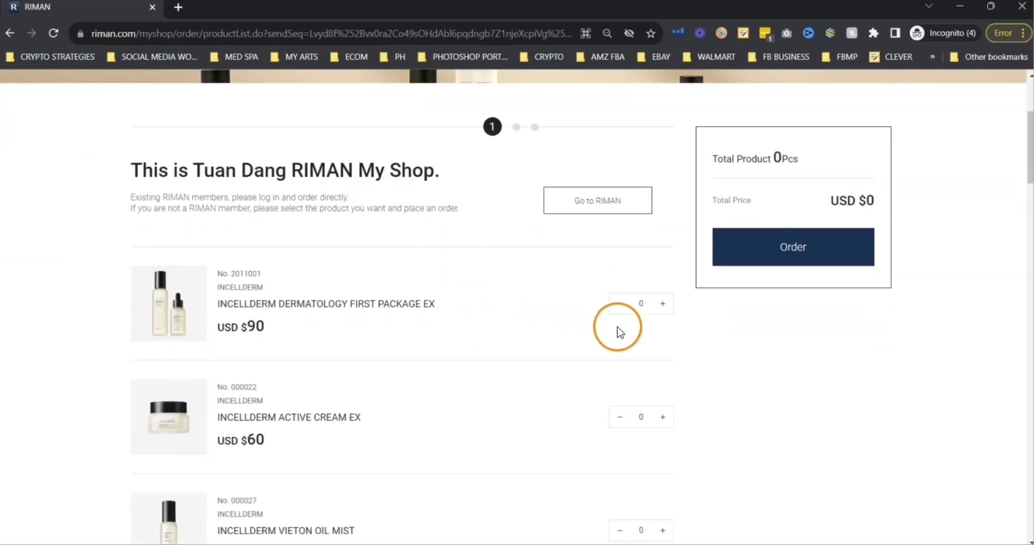
click(662, 303)
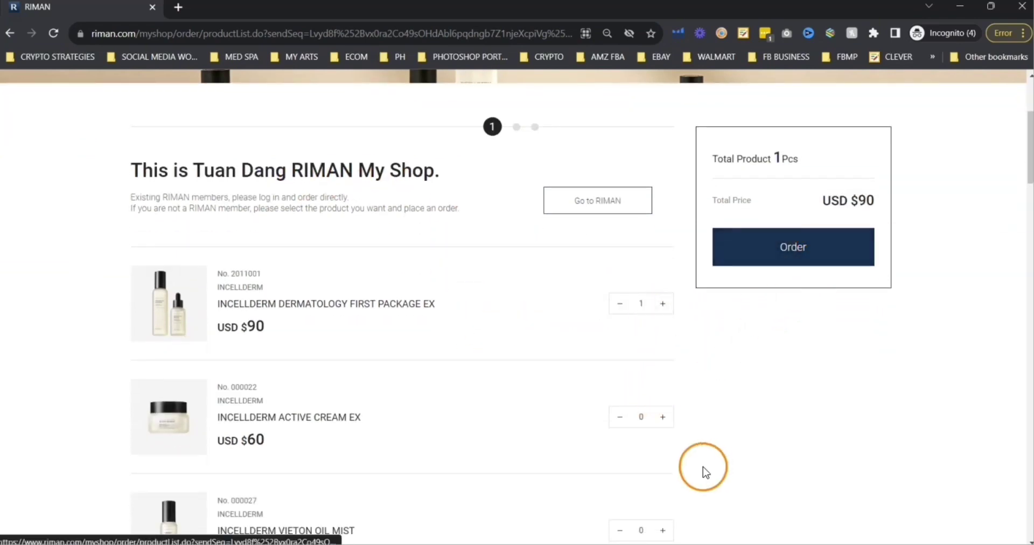
scroll(666, 432, down, 5)
scroll(668, 435, up, 8)
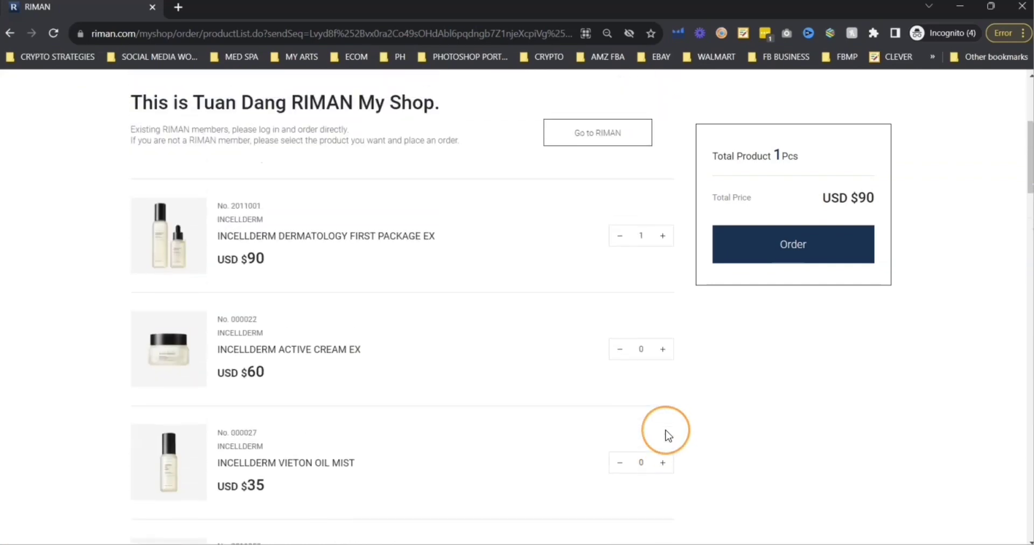
scroll(667, 432, down, 2)
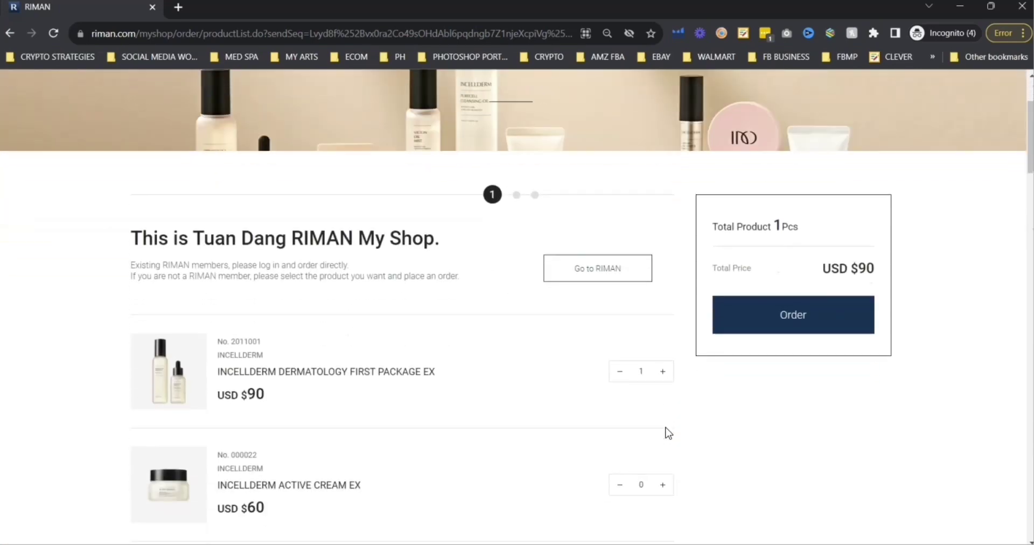